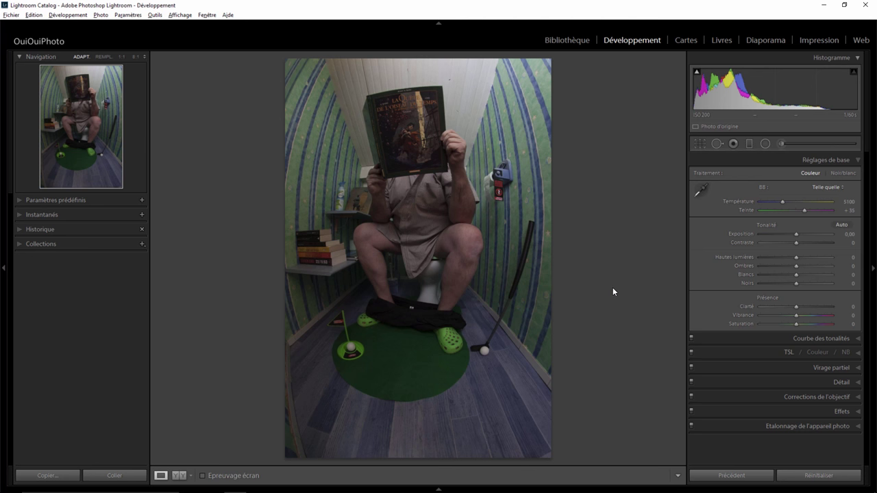
- Switch to the edited virtual copy showing the Tiger Woods Secrets book composite
key(Right)
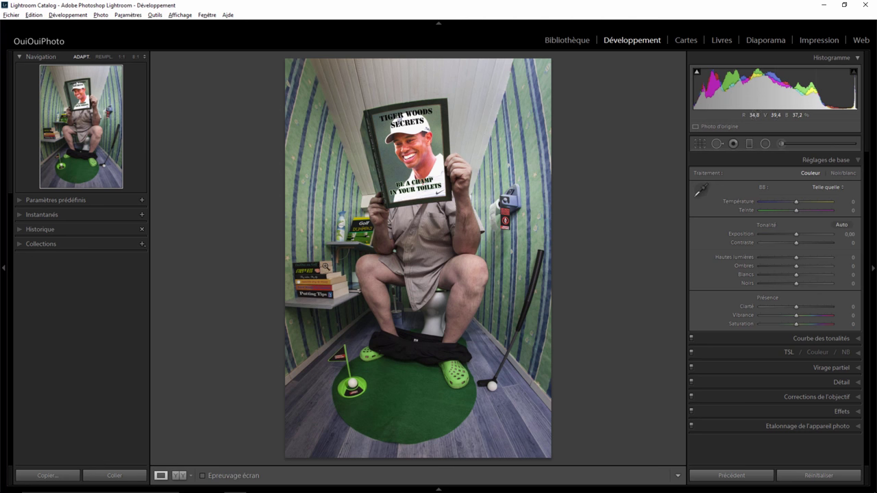
- Inspect the shelf books at 1:1, then show the original unedited toilet photo at fit view
click(313, 282)
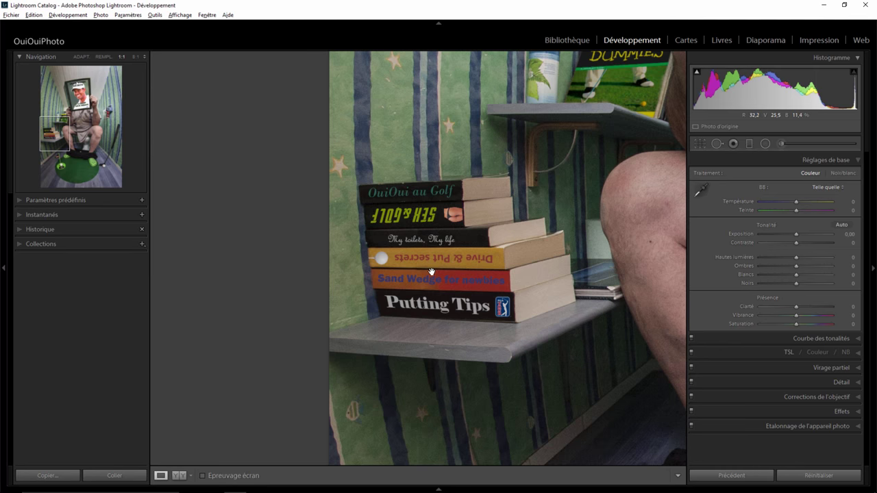
click(432, 273)
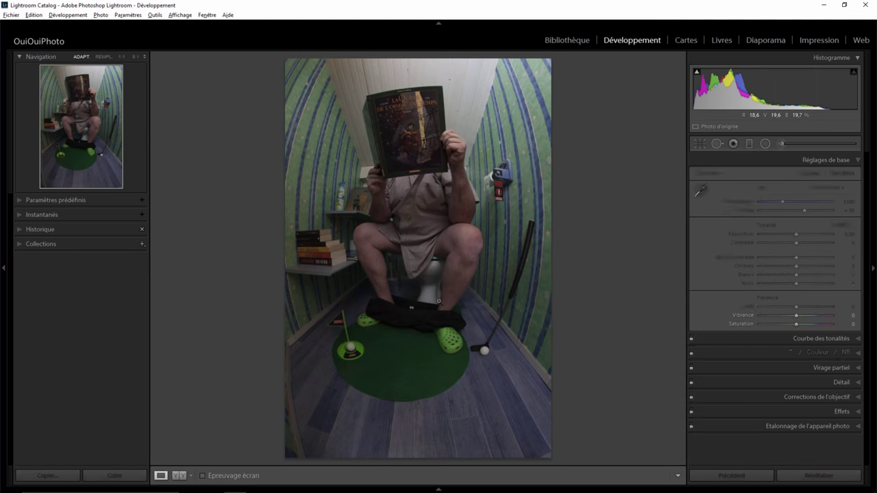
key(z)
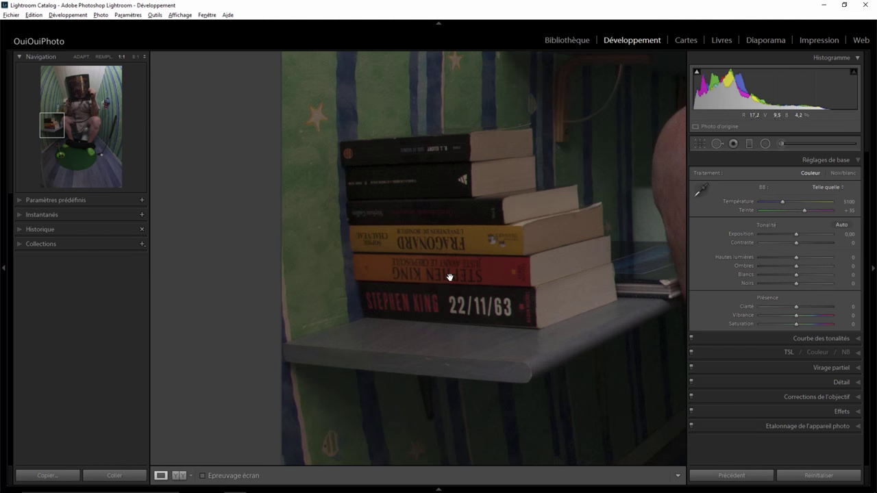
click(446, 273)
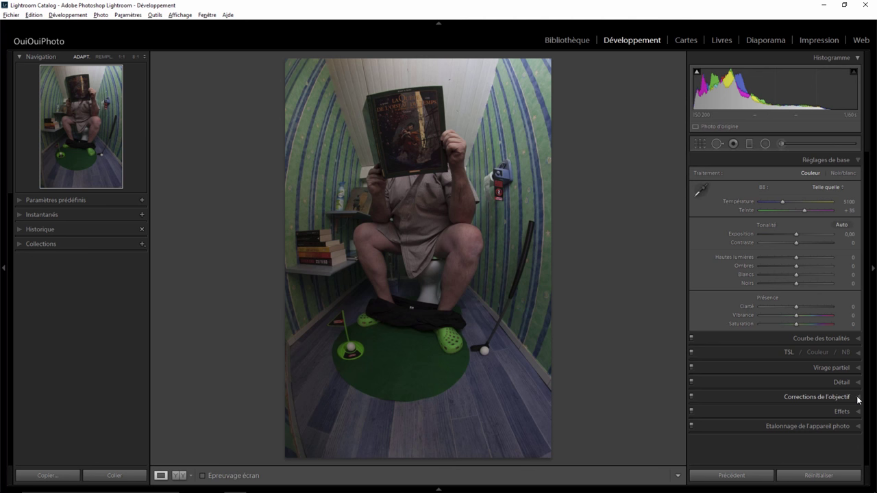
- Apply +100 manual distortion correction with Constrain Crop enabled
click(856, 396)
drag(796, 270, 861, 270)
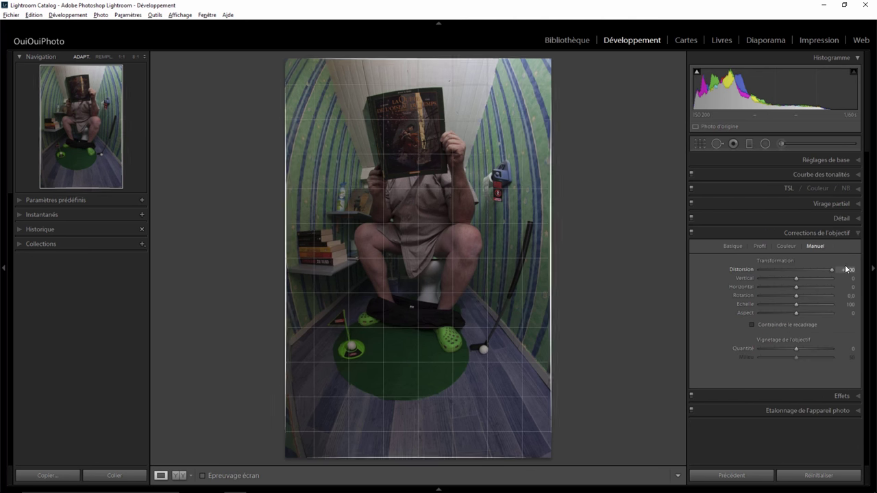
click(753, 325)
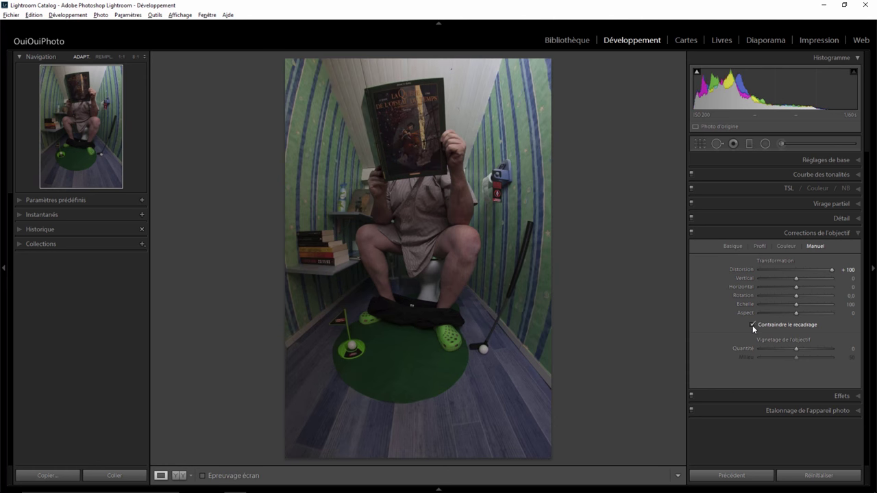
- Tighten the crop around the subject to remove warped edges and commit it
click(701, 144)
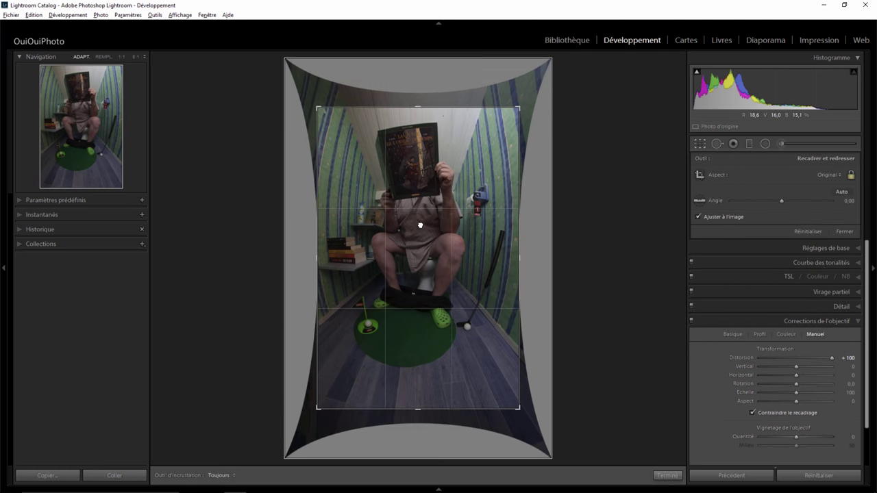
drag(420, 225, 421, 238)
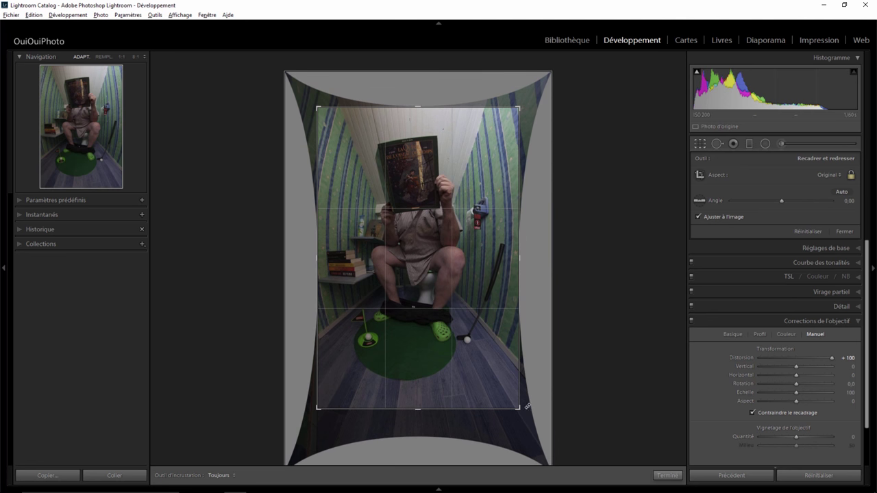
drag(526, 407, 520, 402)
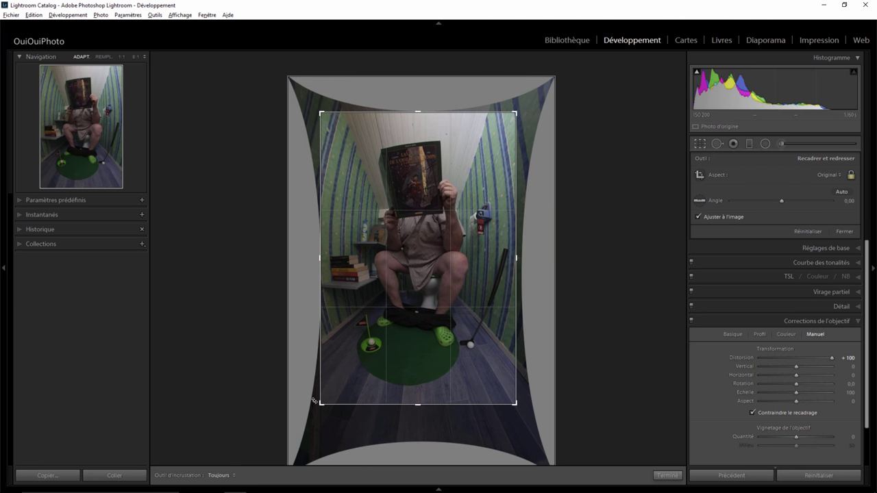
drag(323, 403, 324, 402)
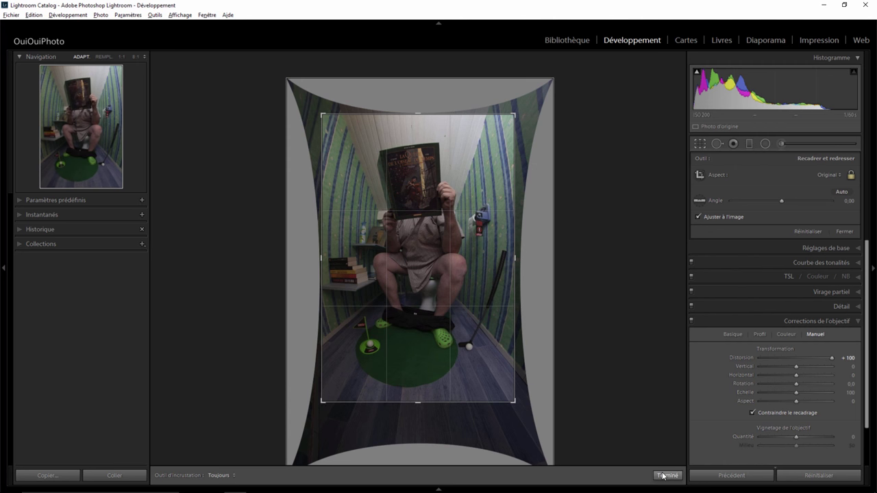
click(666, 475)
click(765, 143)
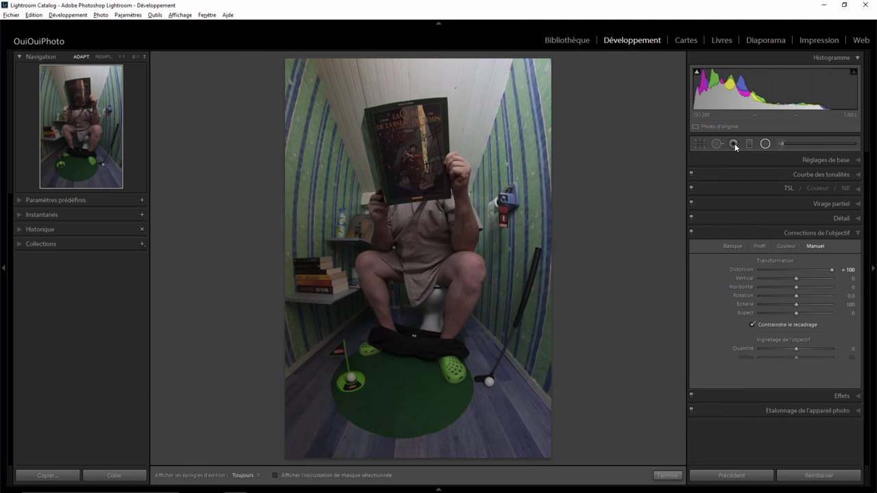
- Add a radial filter over the book with highlights -34 and feather 38
drag(473, 88, 543, 172)
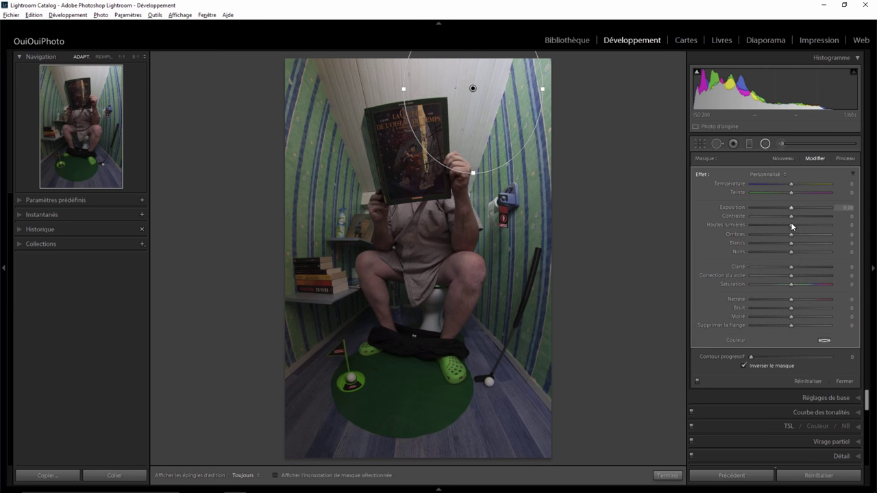
drag(783, 223, 776, 223)
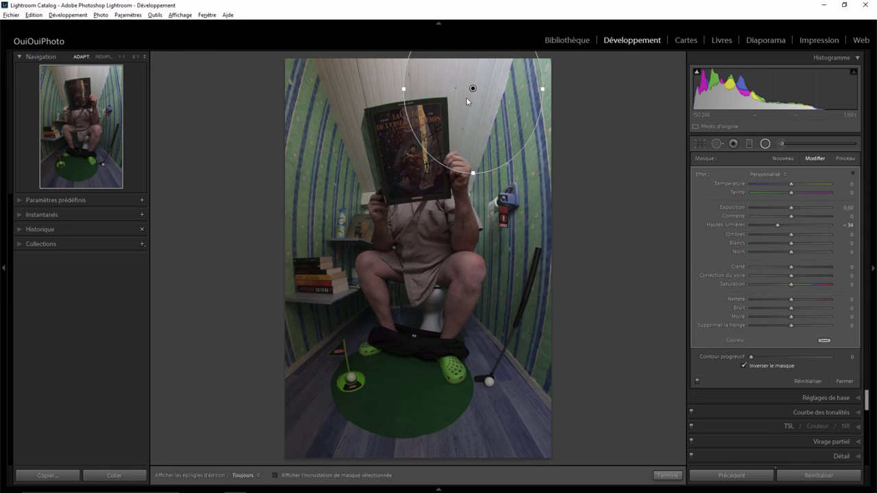
drag(474, 87, 475, 115)
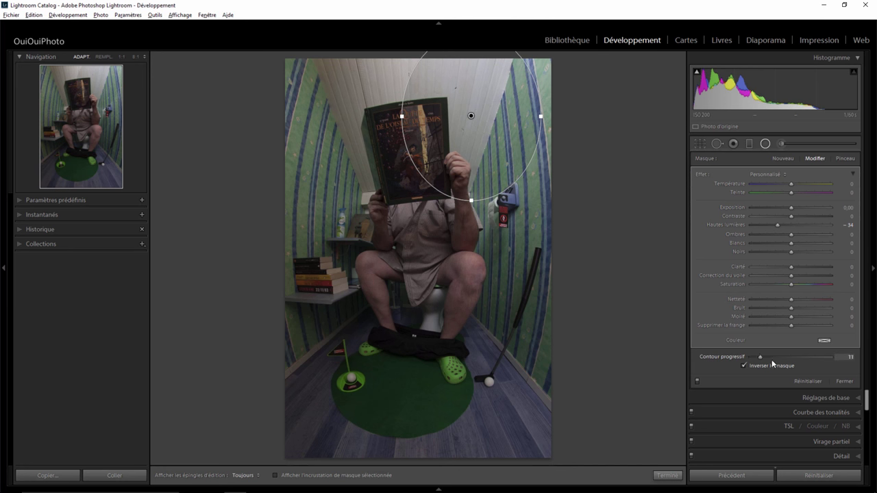
drag(772, 364, 782, 360)
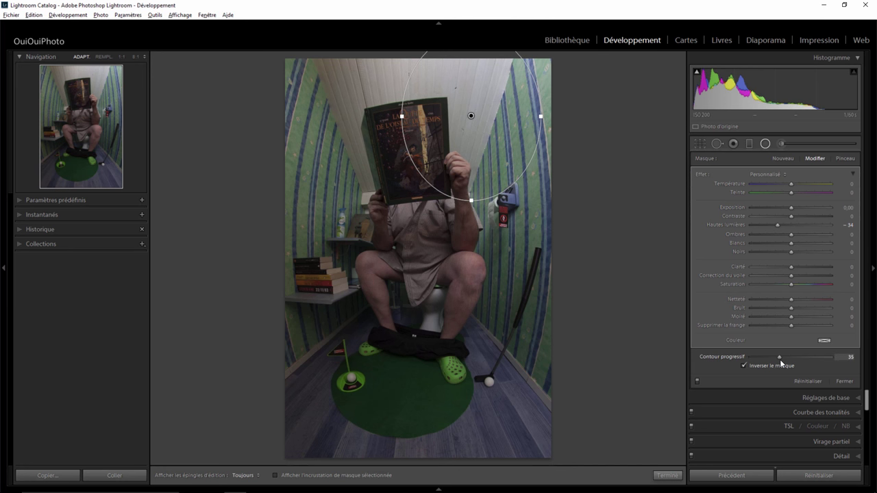
click(668, 475)
click(833, 161)
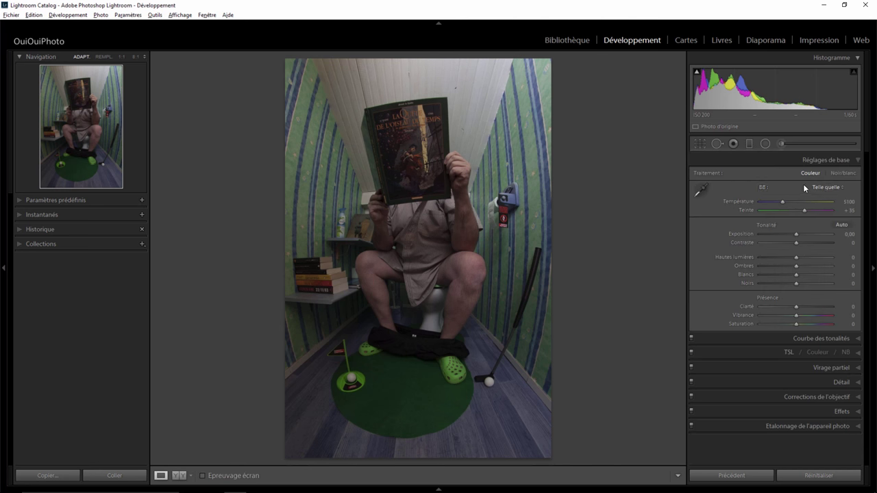
- Set exposure to +0.54 and add a graduated filter adding 0.62 exposure over the book
drag(797, 234, 800, 235)
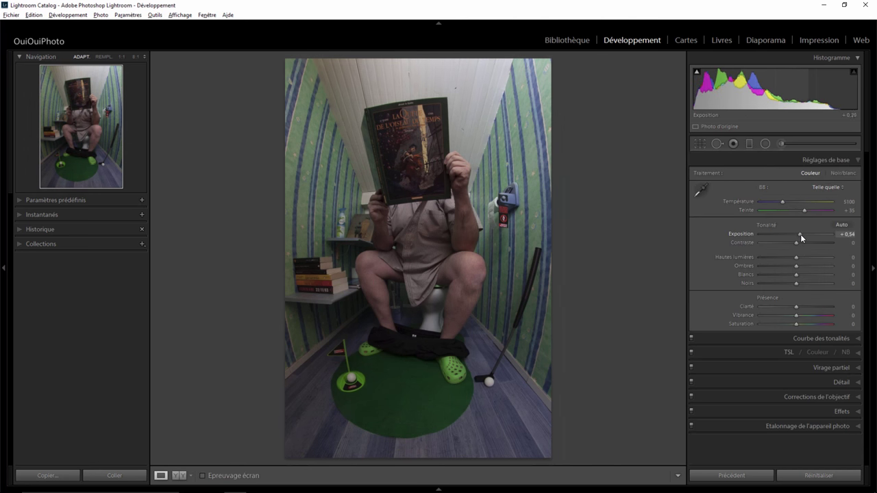
click(750, 143)
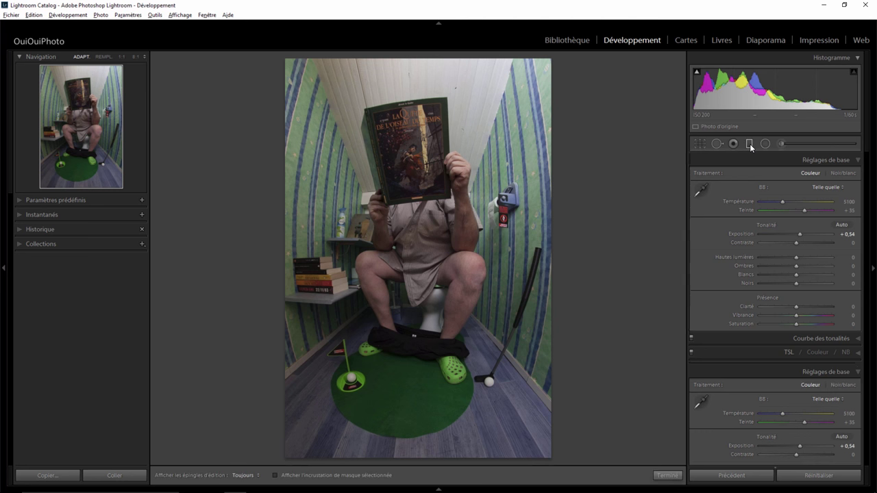
drag(403, 190, 381, 118)
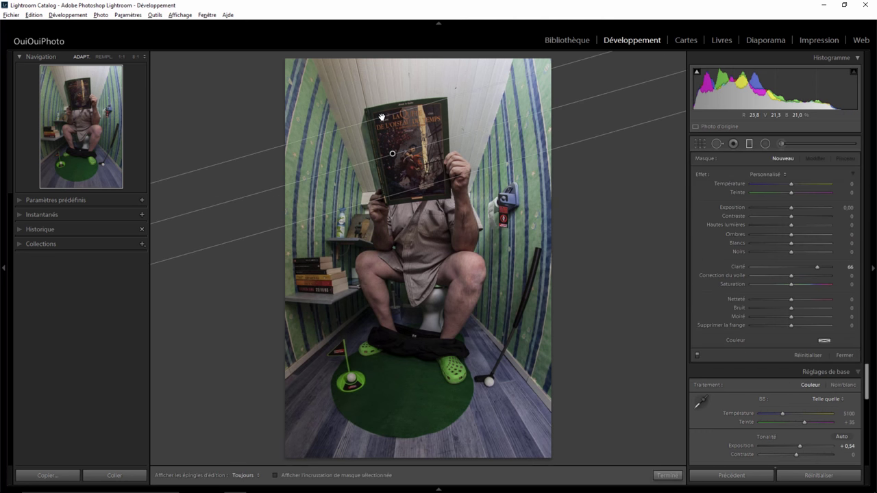
double_click(703, 174)
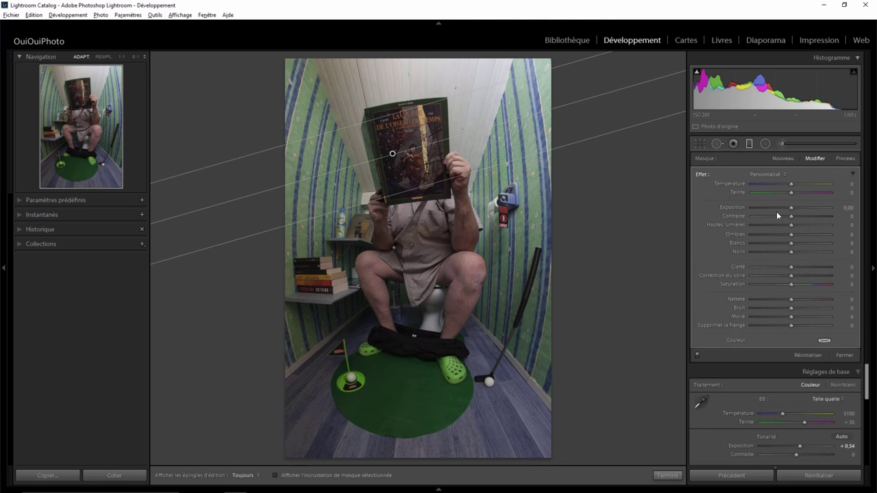
drag(792, 207, 798, 207)
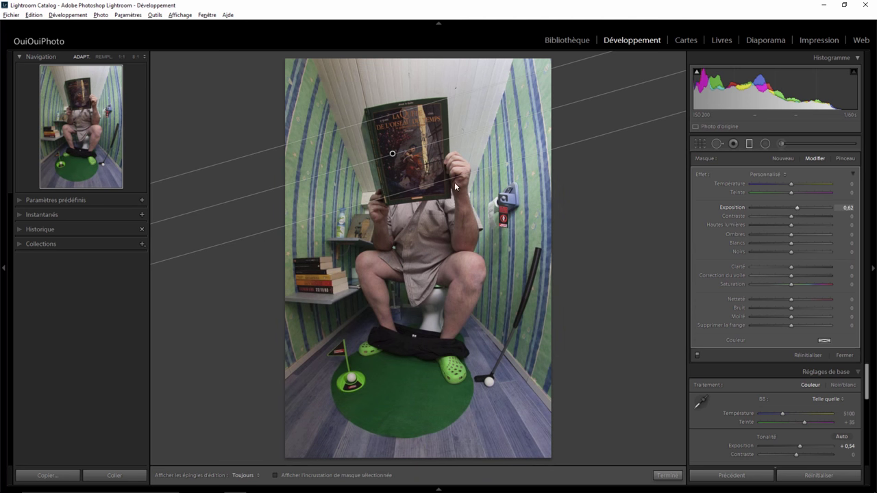
drag(392, 154, 394, 195)
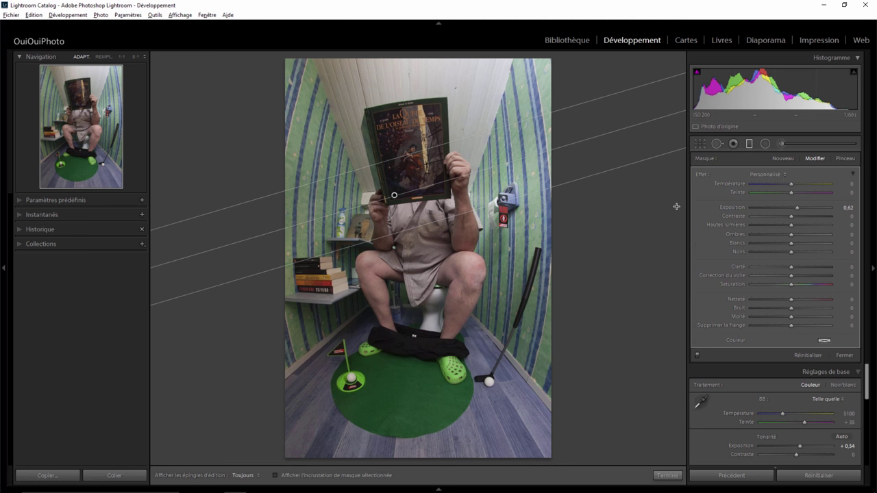
click(667, 475)
click(461, 91)
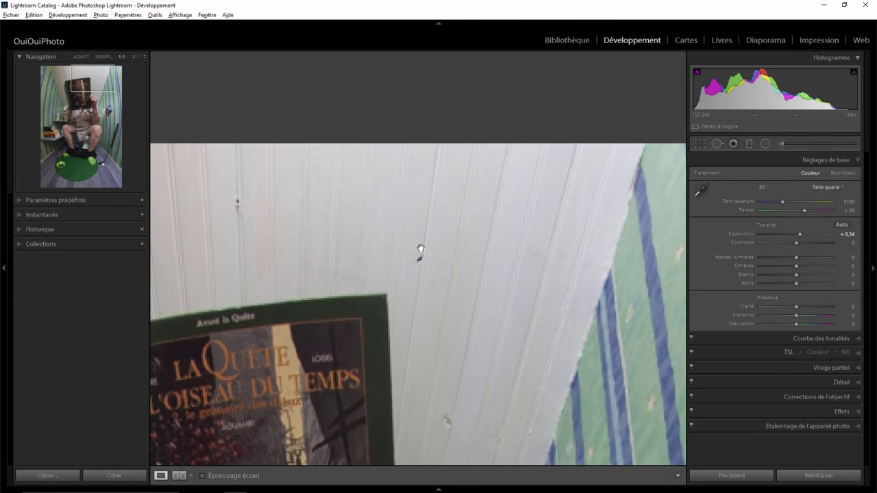
click(420, 249)
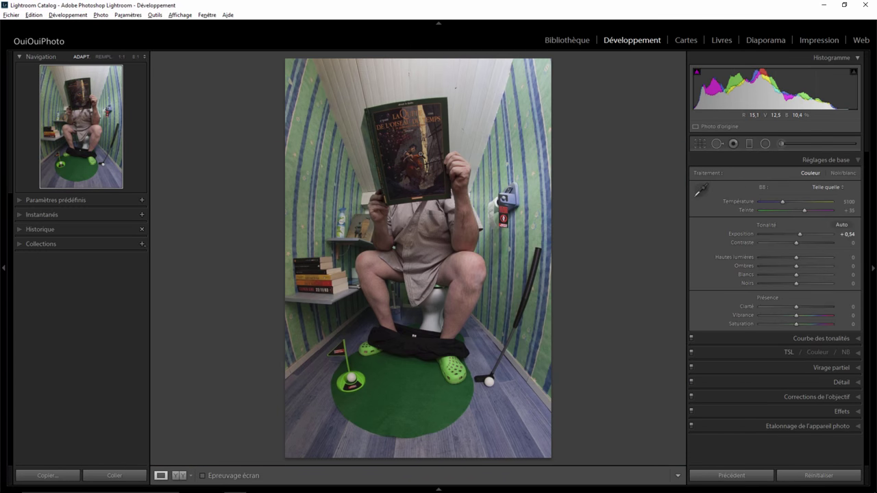
- Send the edited photo to Photoshop and copy the smiling Tiger Woods image from Chrome
right_click(434, 226)
mouse_move(480, 292)
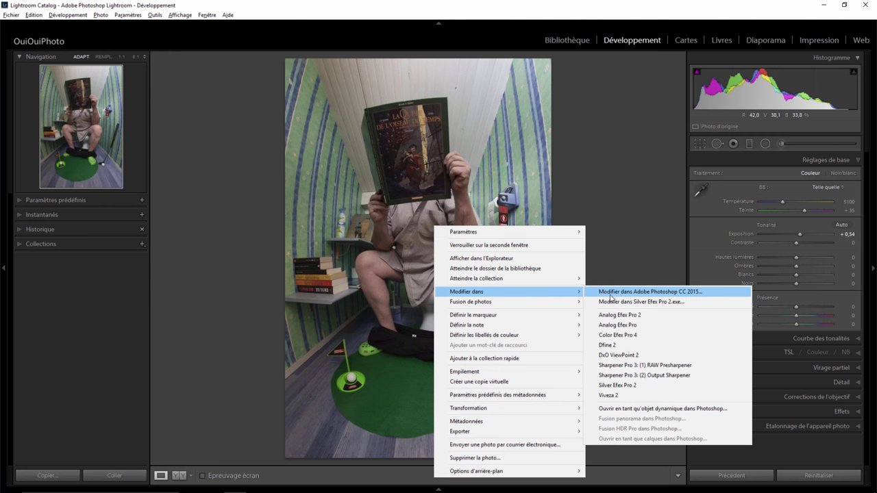
click(616, 293)
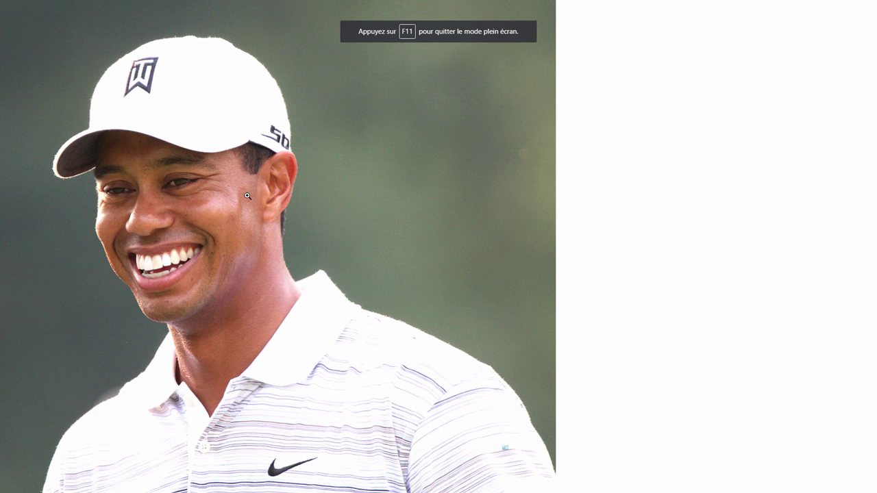
right_click(243, 188)
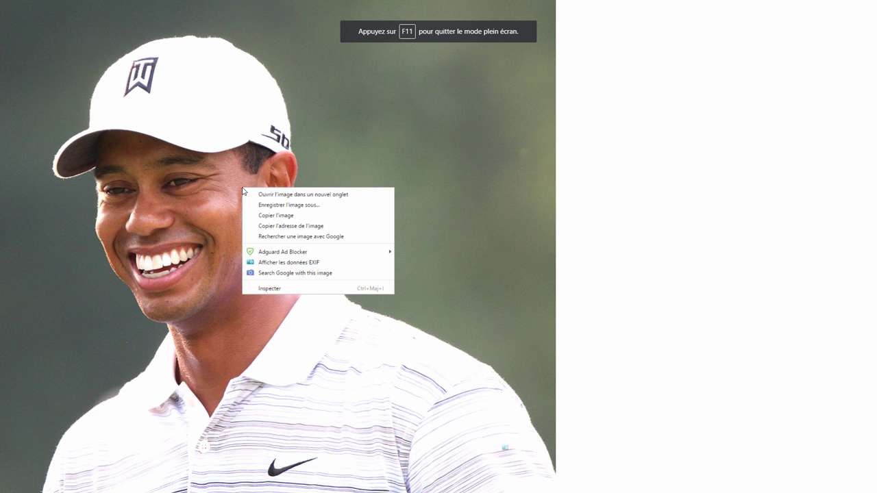
click(281, 216)
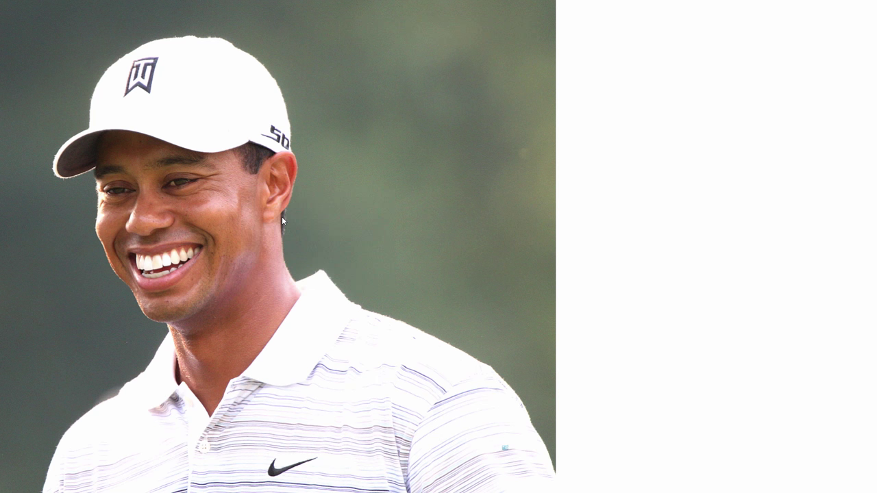
key(alt+Tab)
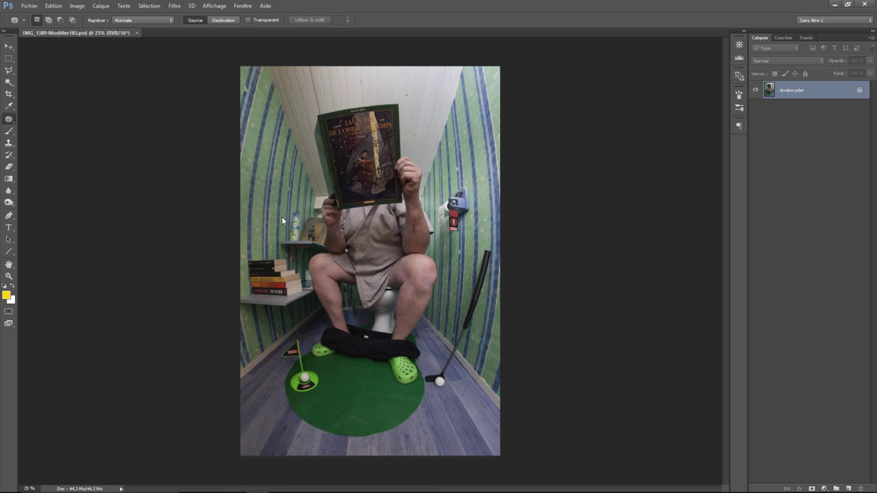
- Paste the Tiger Woods photo as Calque 1 and scale it to about 49.5% over the head
key(ctrl+v)
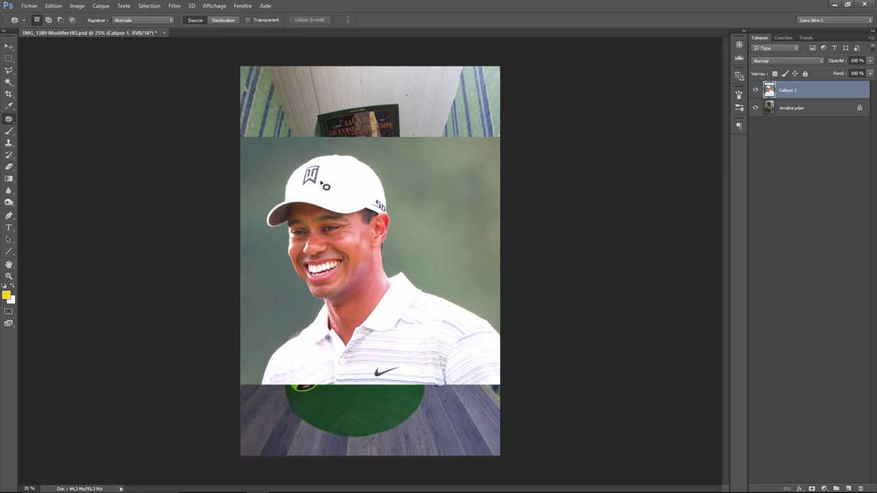
click(54, 5)
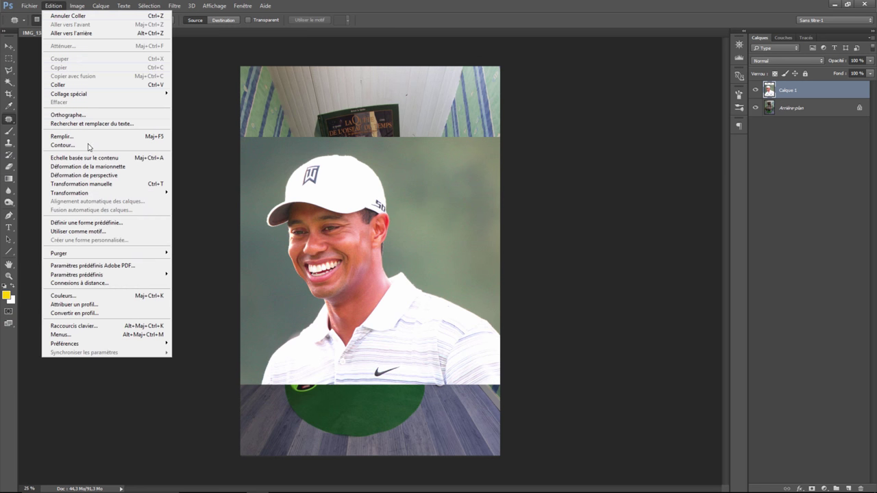
mouse_move(69, 193)
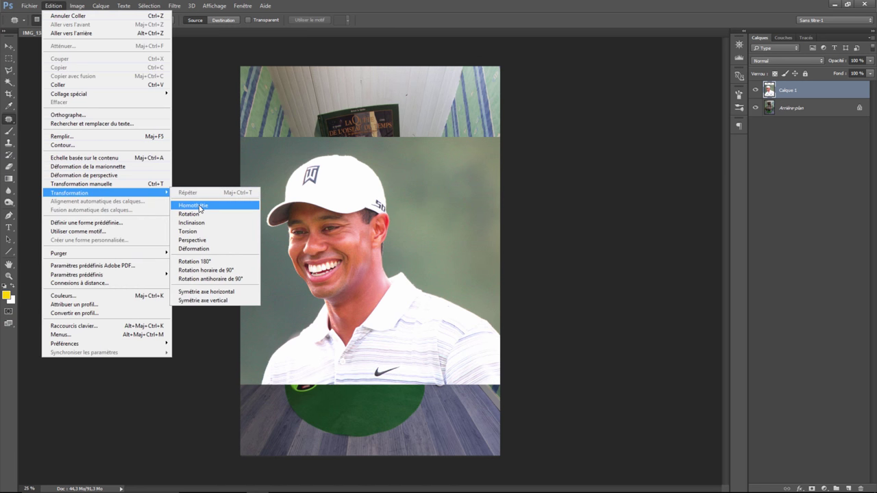
click(200, 209)
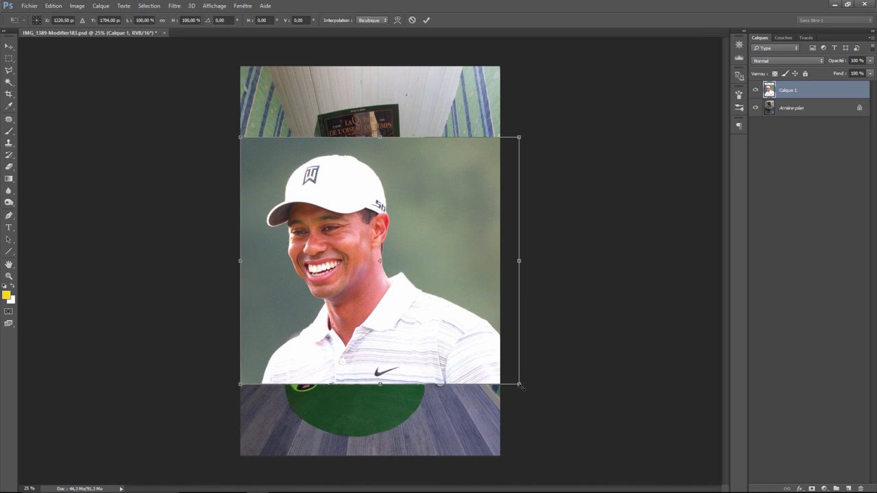
drag(519, 386, 376, 261)
drag(291, 204, 364, 166)
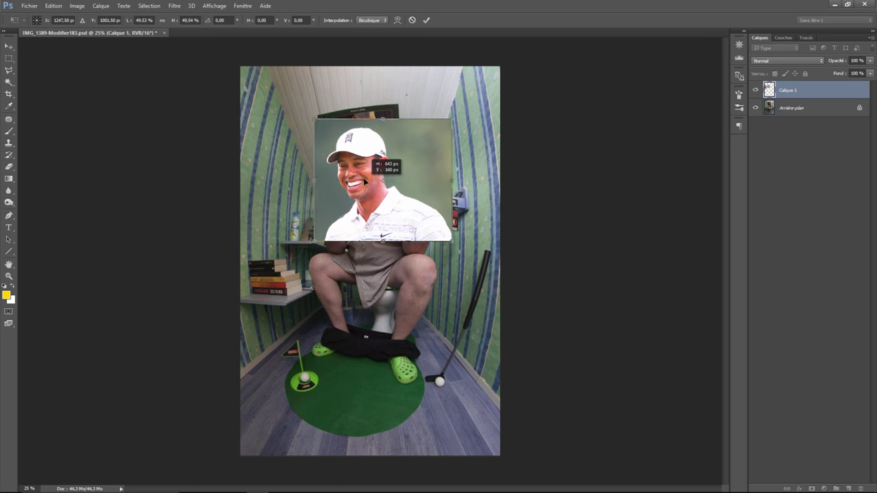
- Set Calque 1 to 34% opacity, scale it to about 42% and place it over the book
click(870, 61)
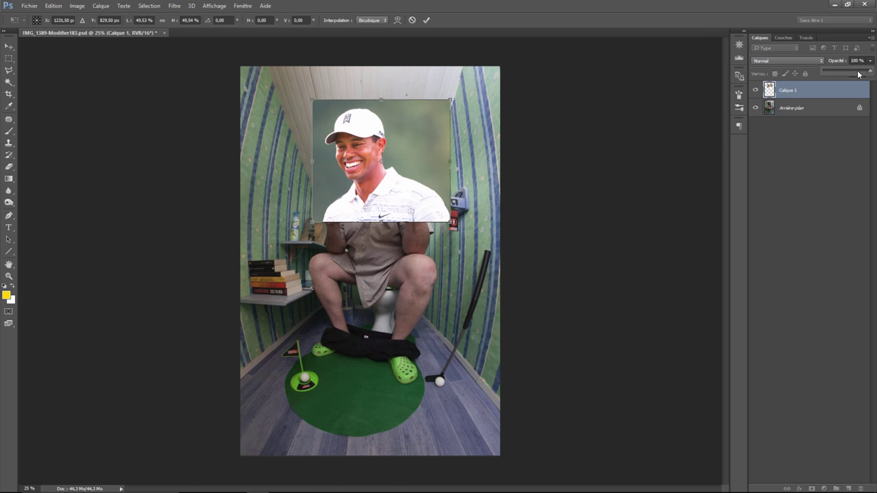
drag(869, 72, 840, 73)
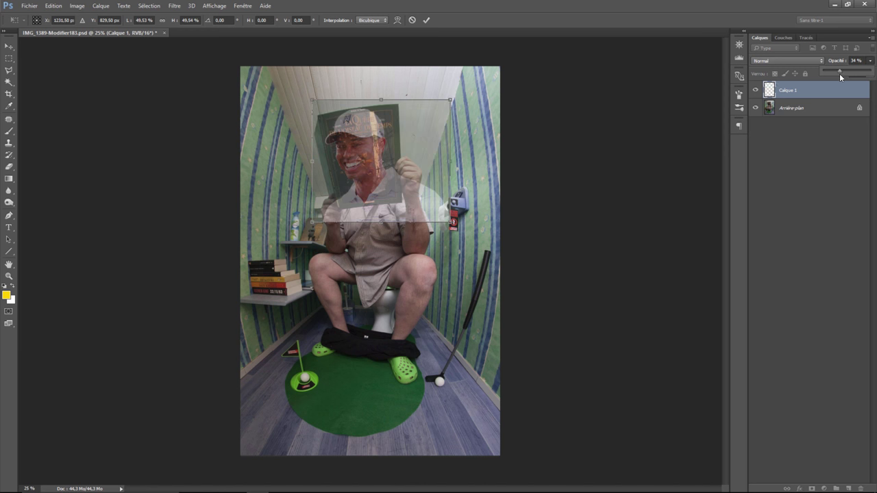
drag(451, 222, 438, 210)
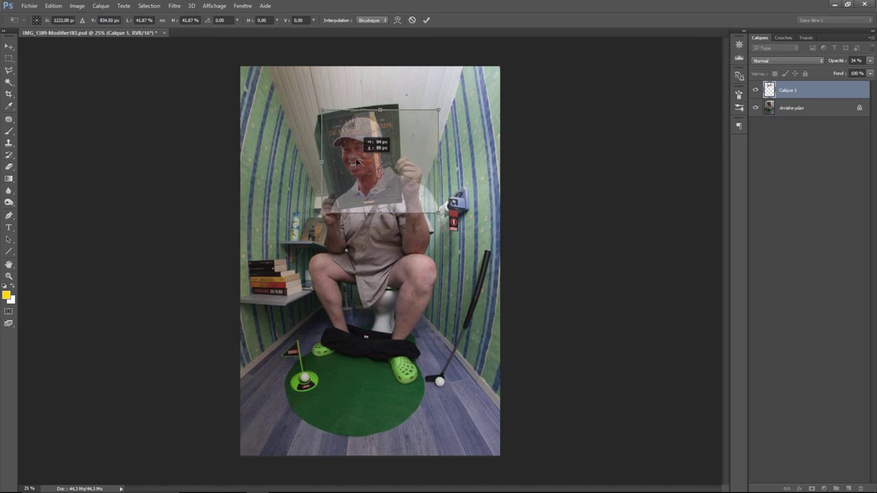
drag(355, 160, 361, 162)
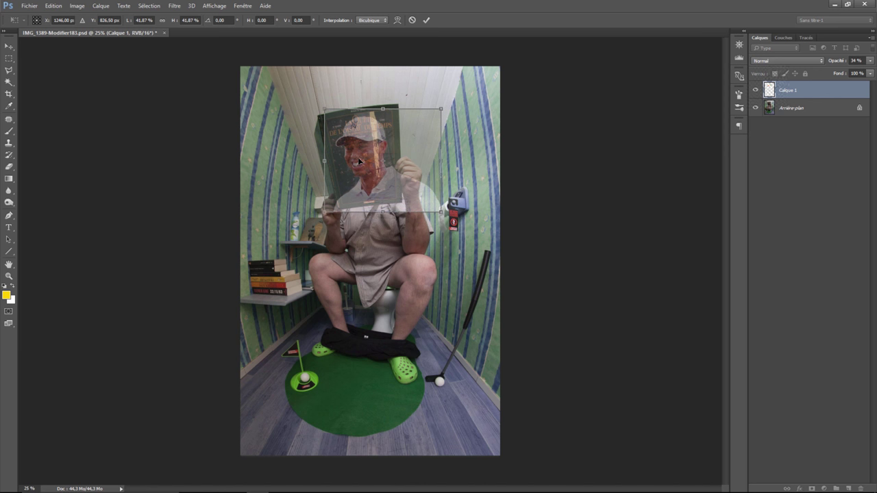
- Apply a slight perspective transform to match the book cover and commit it
click(53, 5)
mouse_move(103, 193)
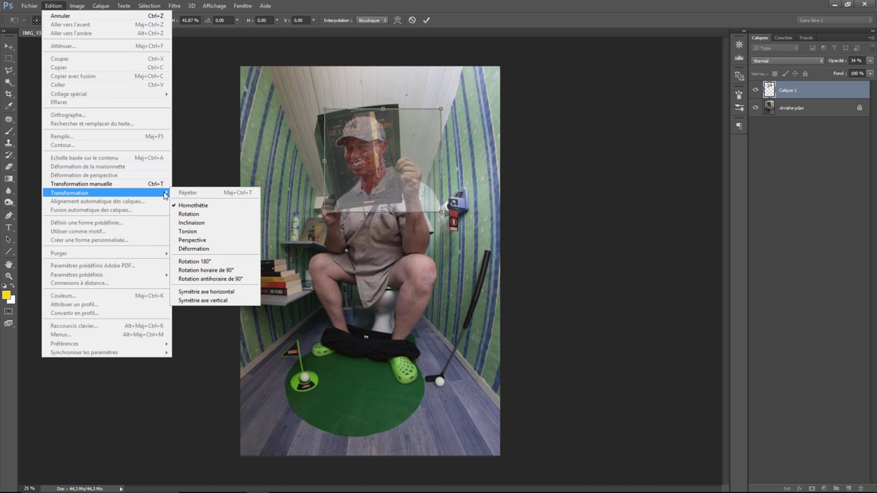
click(193, 240)
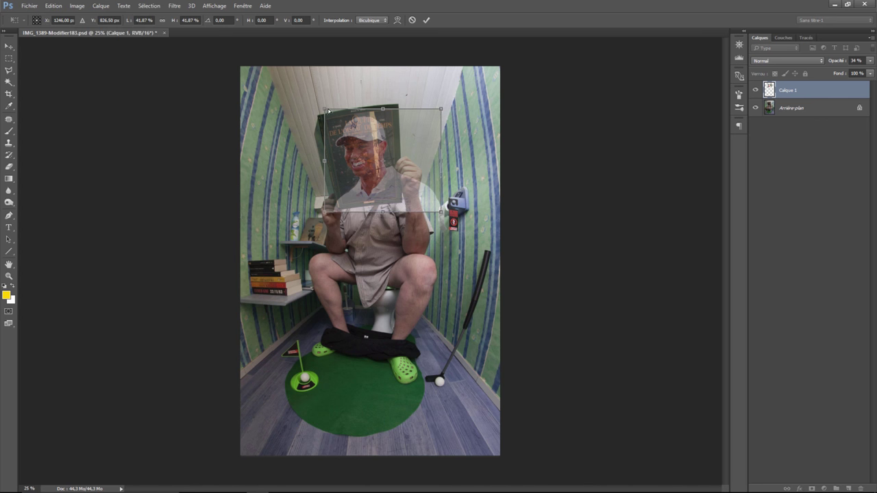
drag(325, 111, 321, 111)
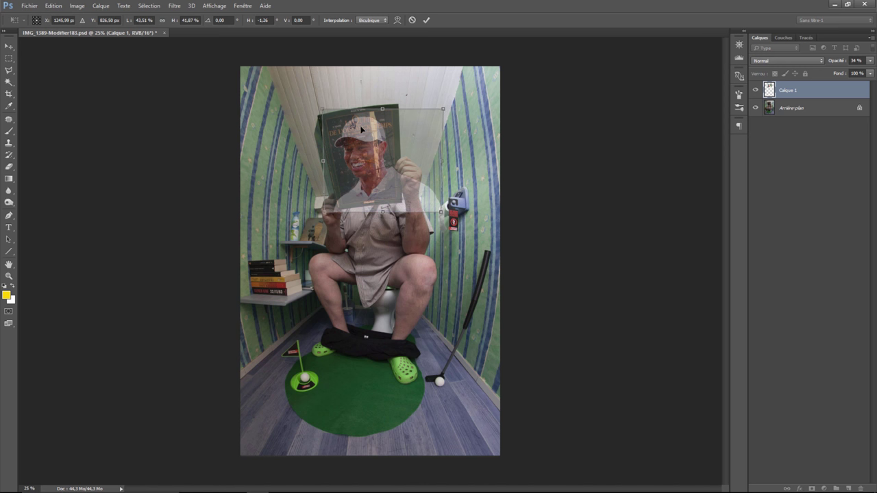
key(Return)
key(j)
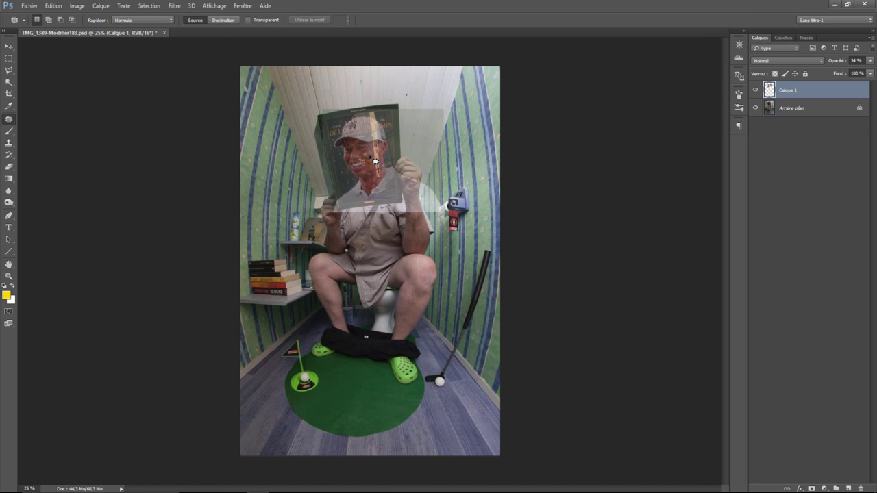
click(9, 47)
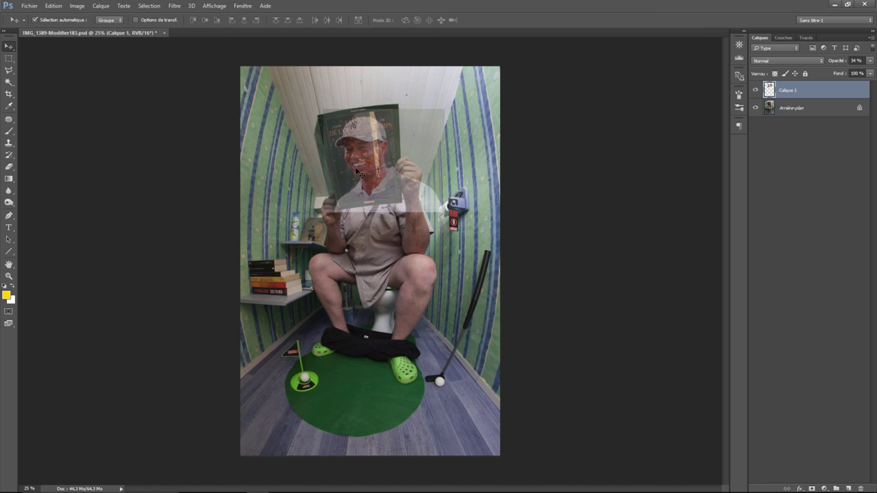
- Select Arrière-plan, hide Calque 1 and zoom in on the held book's top and title
click(787, 109)
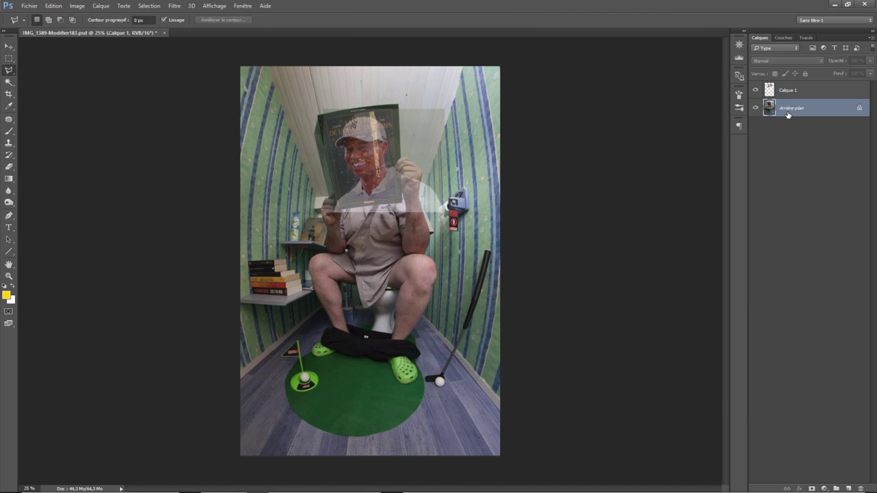
key(l)
click(756, 90)
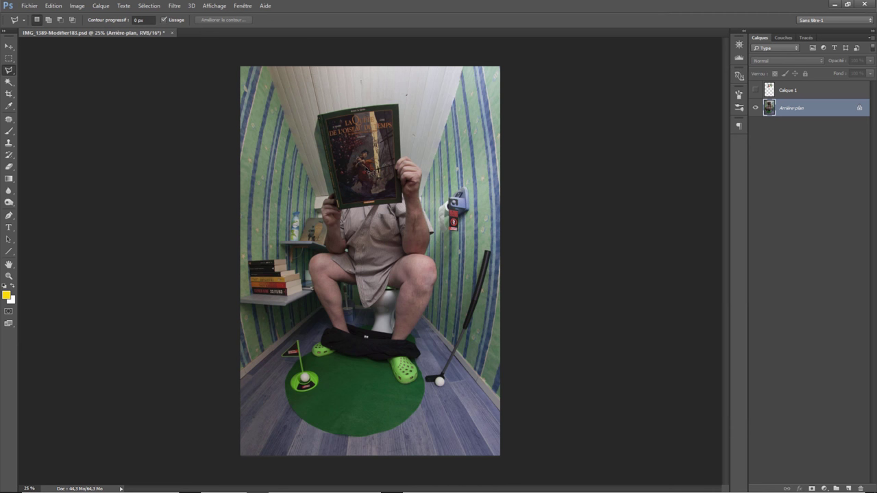
scroll(370, 171, up, 2)
scroll(370, 171, up, 1)
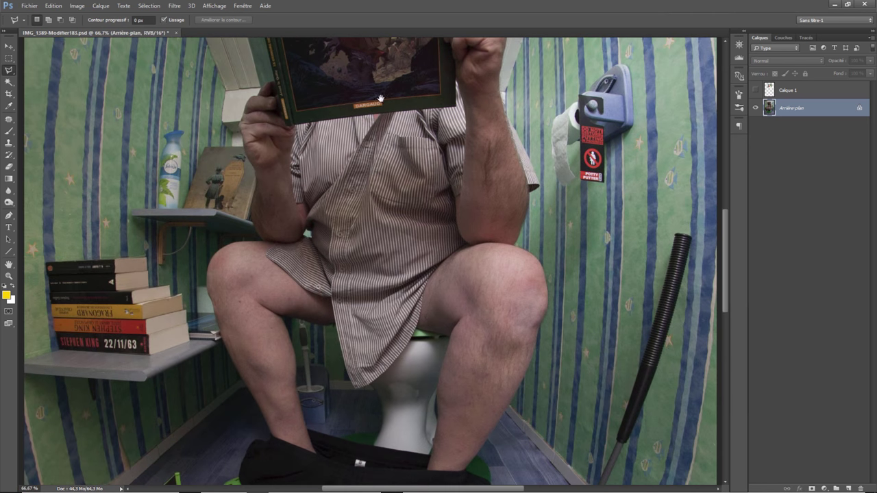
scroll(386, 149, down, 2)
scroll(405, 322, up, 1)
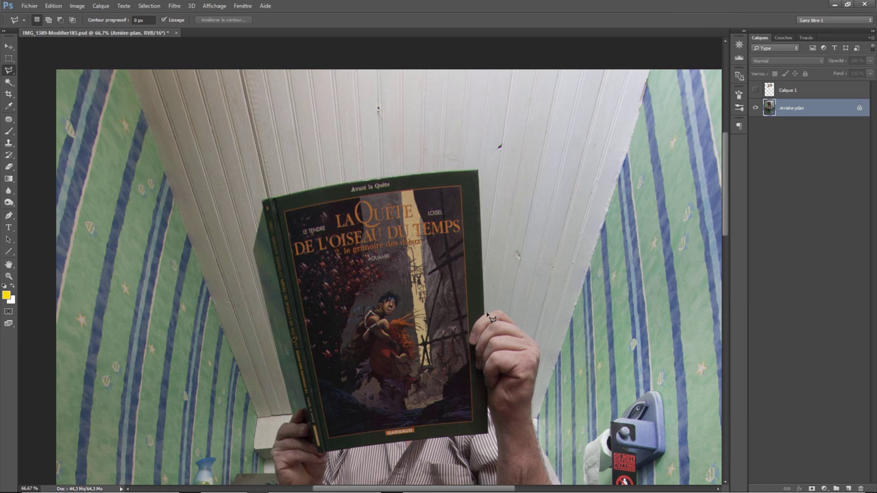
scroll(491, 318, up, 1)
scroll(491, 318, up, 1)
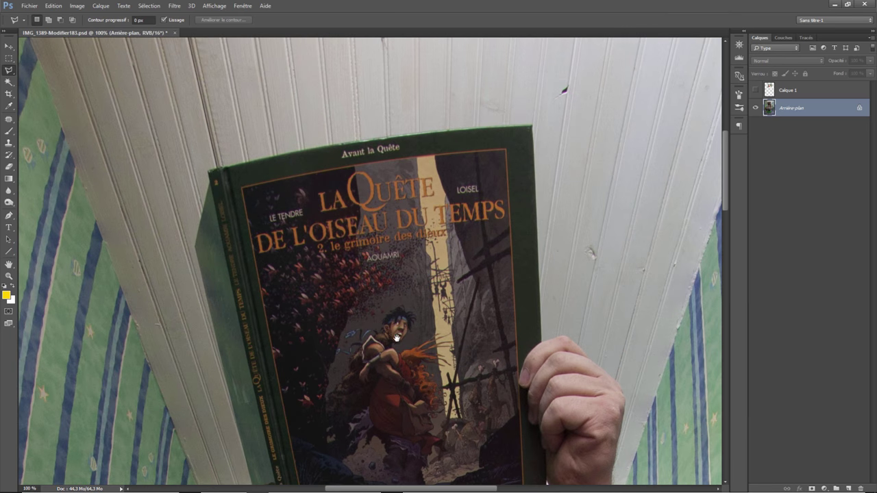
drag(394, 346, 406, 265)
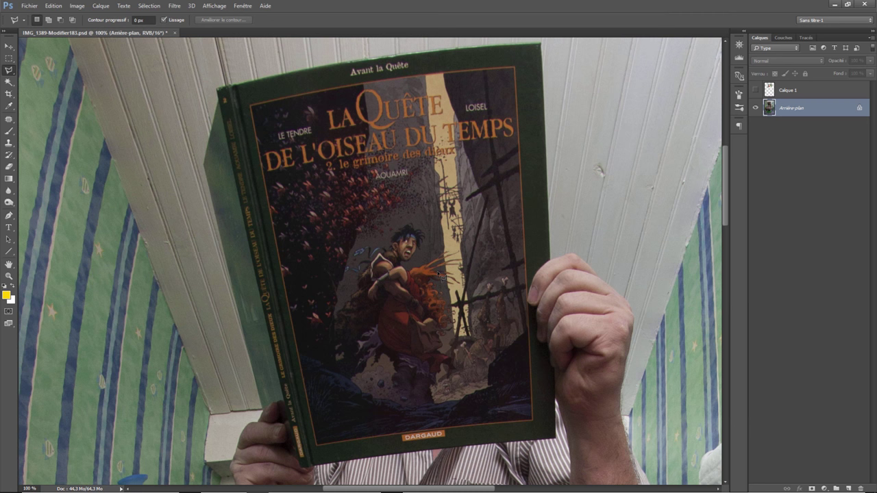
scroll(439, 273, up, 1)
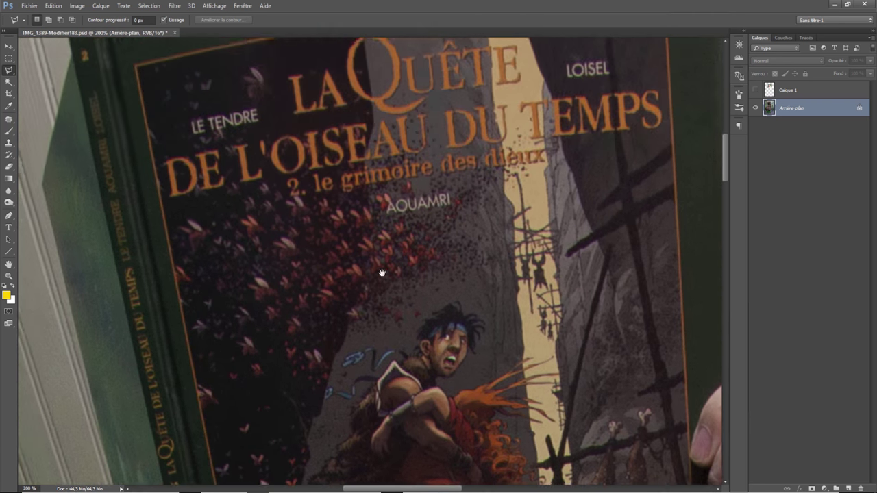
drag(381, 132, 376, 329)
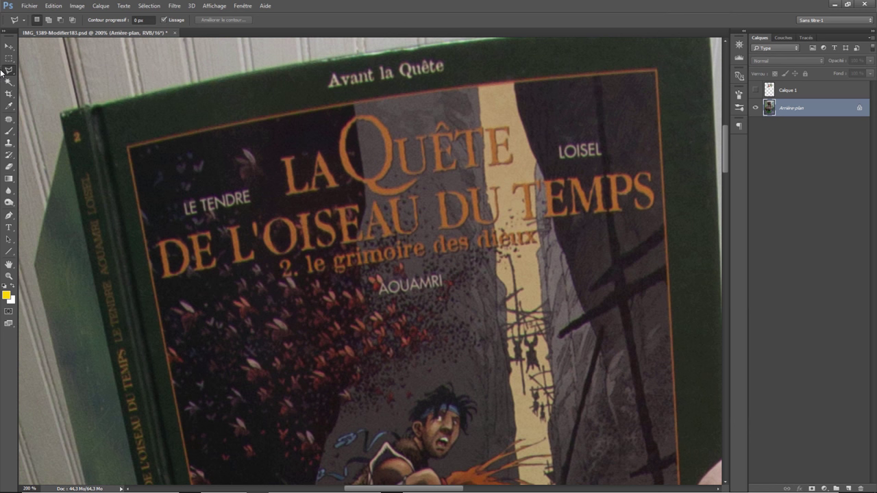
- Trace the book cover with the Magnetic Lasso into a closed selection
click(129, 150)
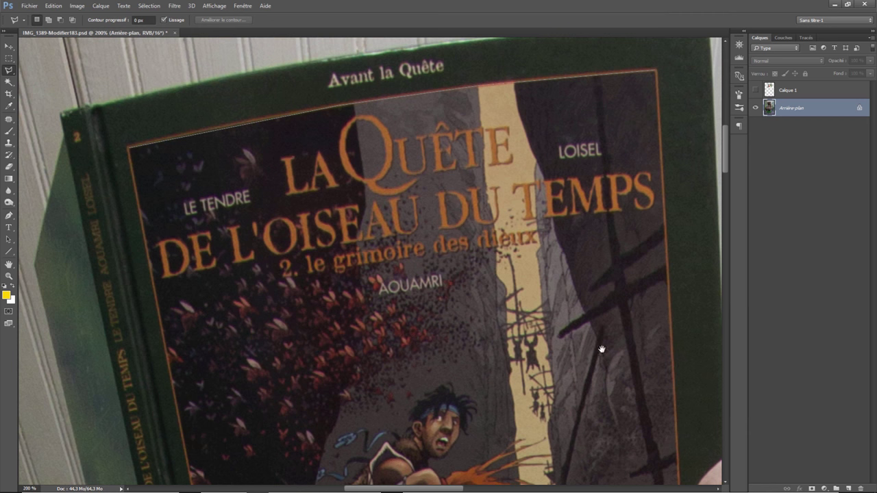
drag(601, 353, 439, 92)
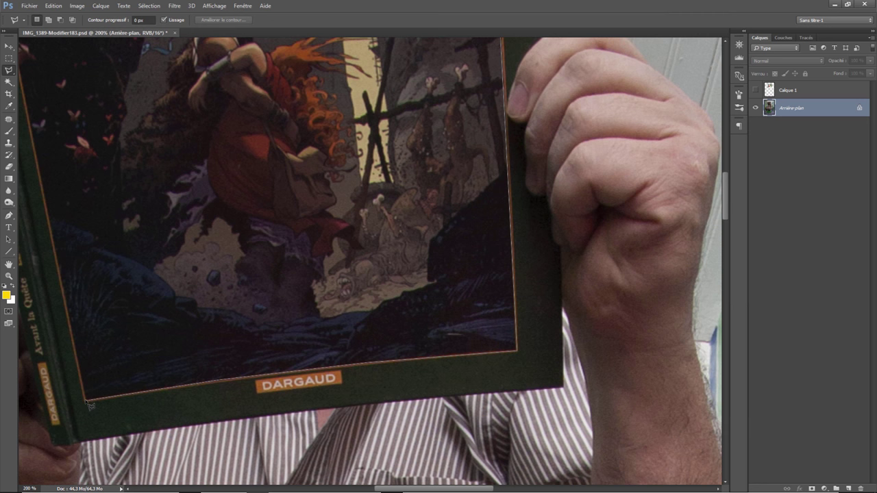
double_click(89, 406)
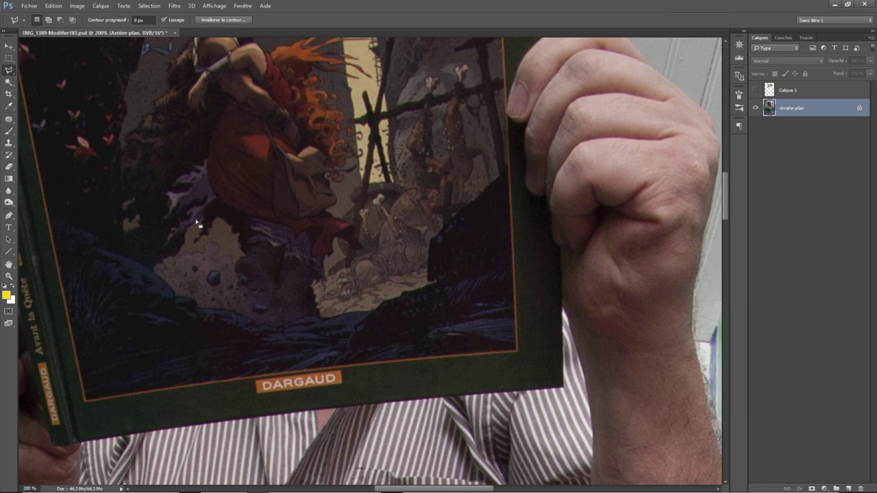
key(ctrl+minus)
key(ctrl+minus)
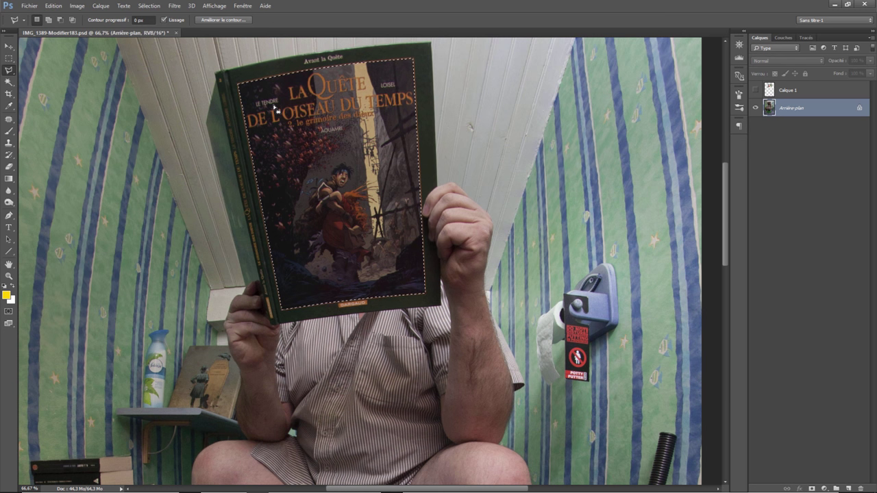
- Refine the cover selection's edge with more smoothing and a slight feather
click(233, 21)
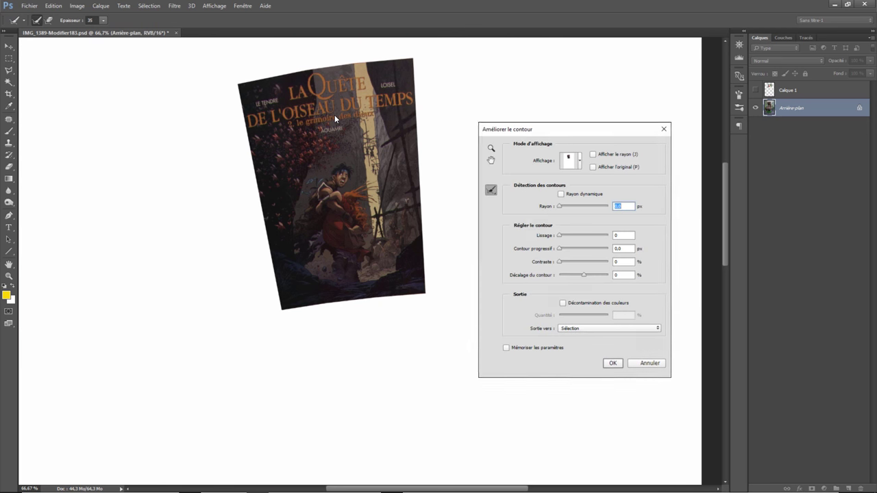
drag(561, 236, 583, 235)
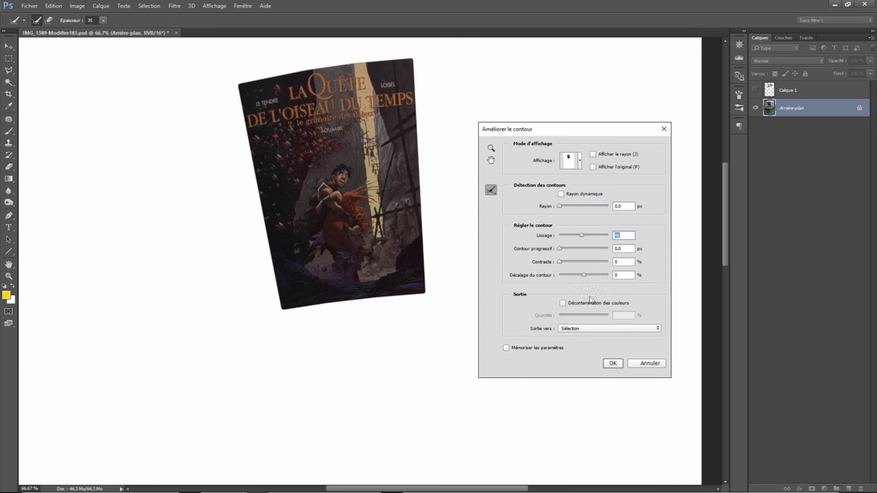
drag(562, 250, 567, 249)
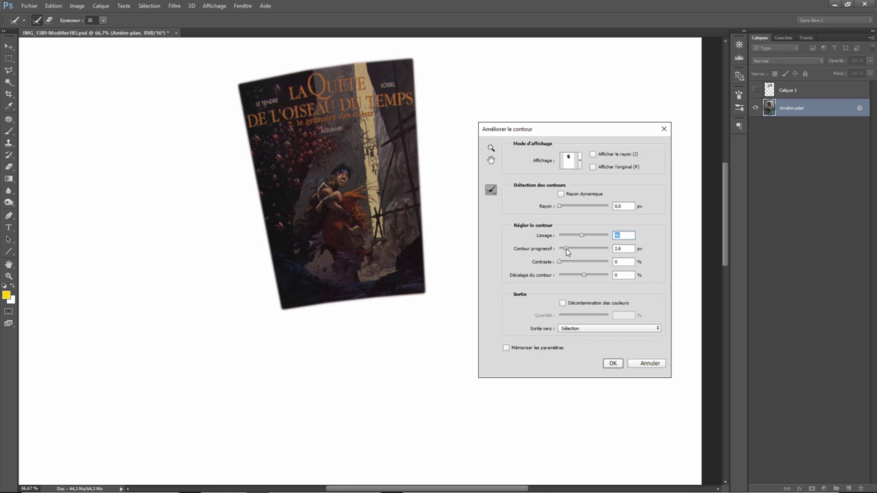
click(613, 364)
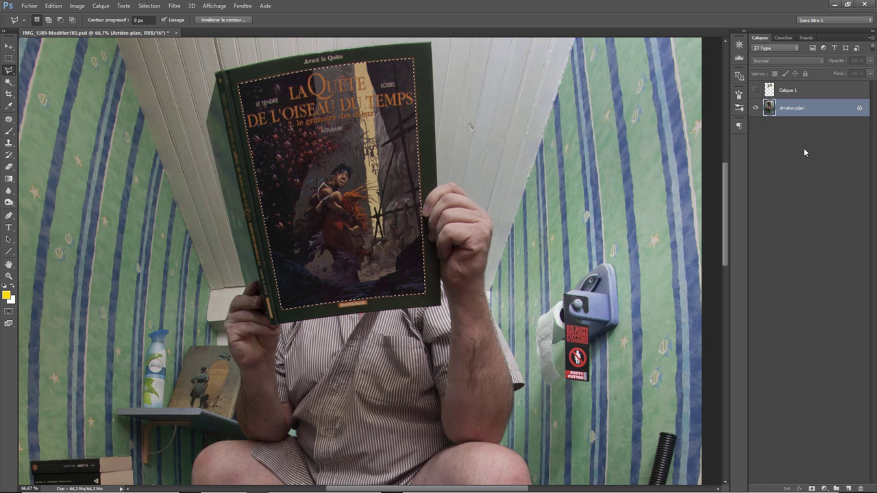
- Show Calque 1 at 100% opacity and mask it to the book cover selection
click(790, 92)
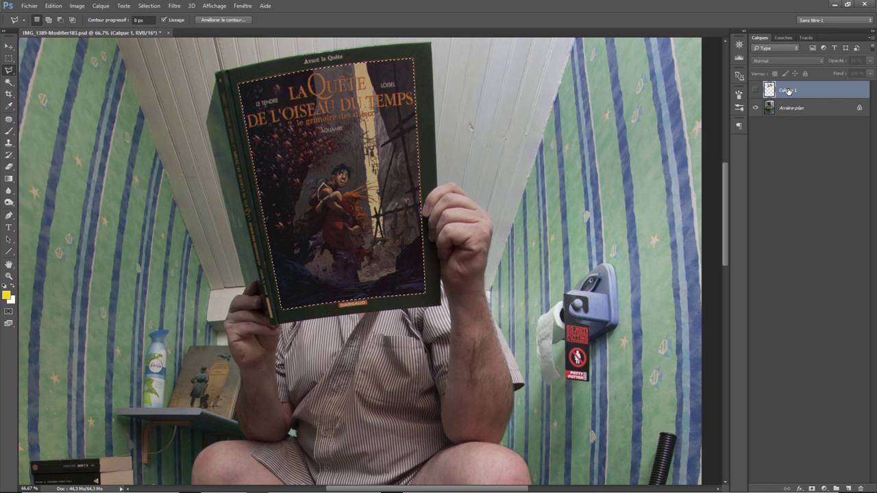
click(756, 90)
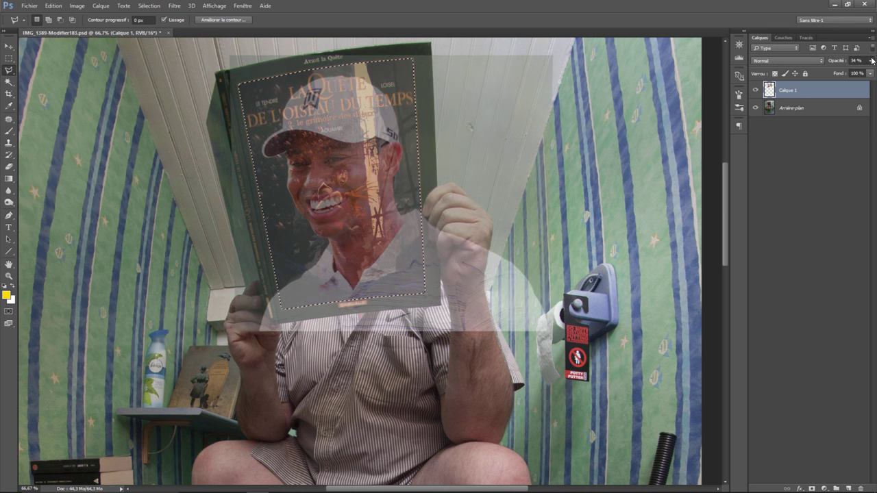
click(870, 60)
drag(843, 72, 869, 72)
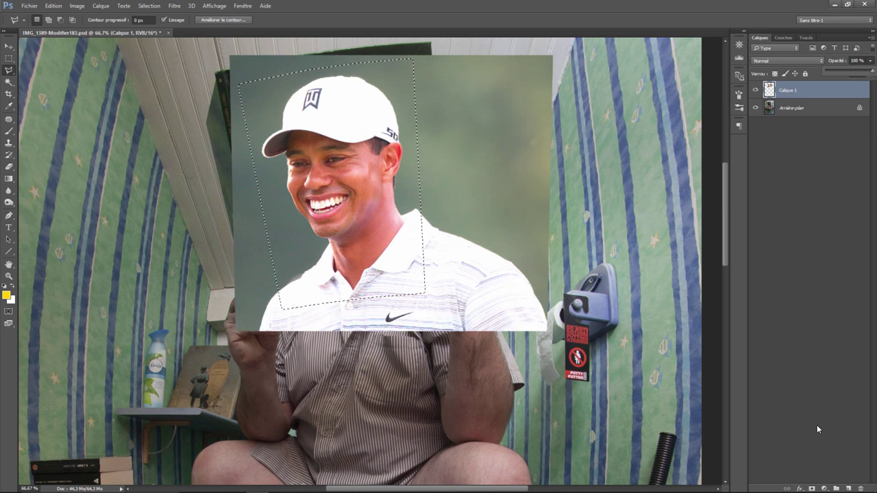
click(812, 488)
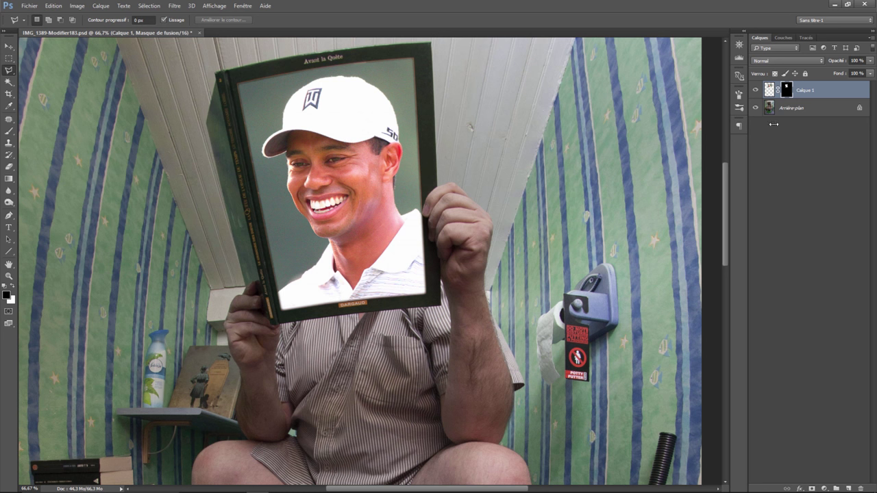
click(770, 92)
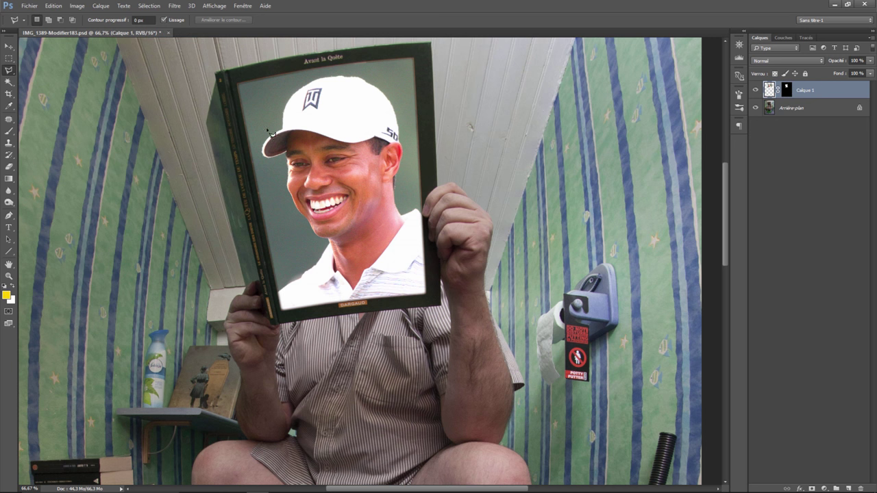
- Apply Brightness/Contrast with brightness -36 and contrast -19 to the golfer photo
click(76, 5)
mouse_move(87, 29)
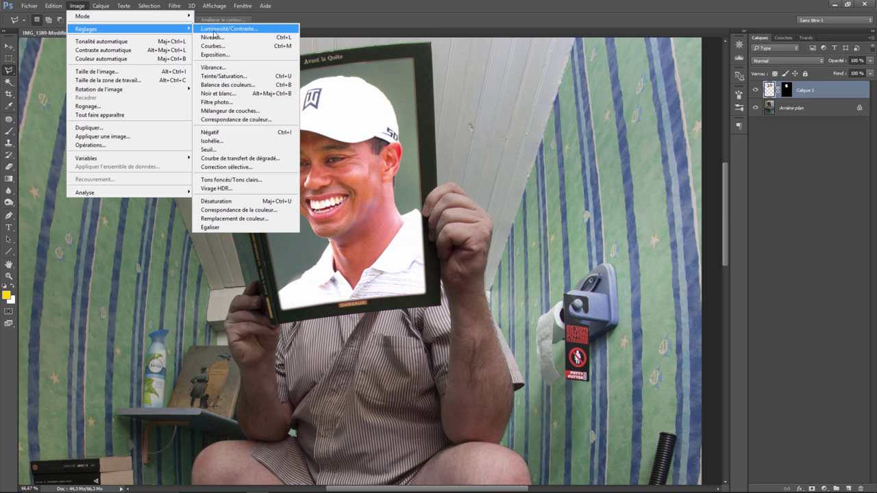
click(223, 30)
drag(657, 148, 646, 147)
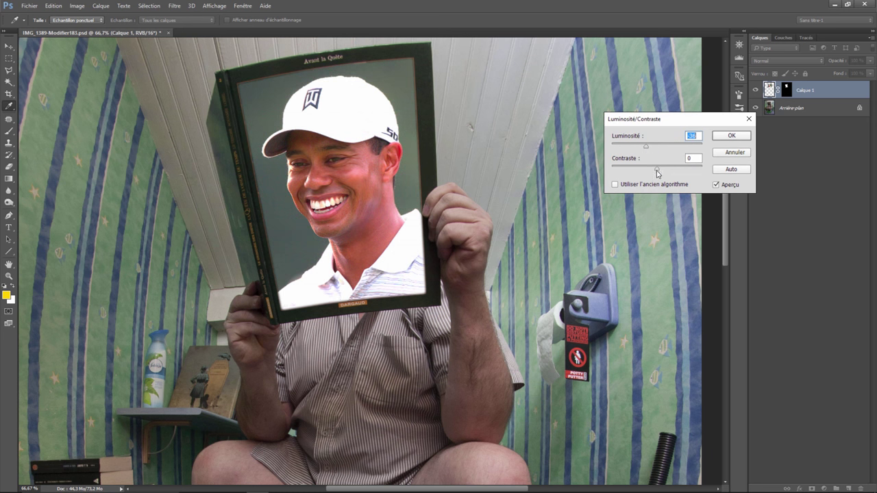
drag(657, 170, 641, 170)
click(731, 136)
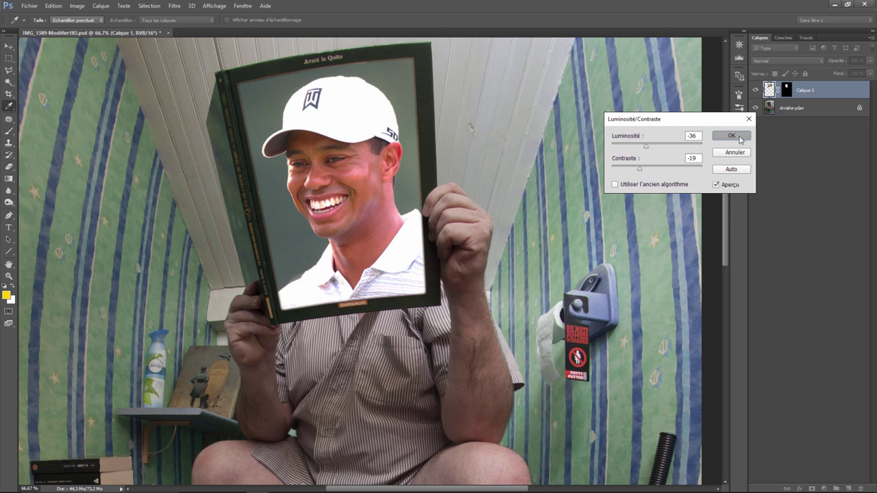
key(l)
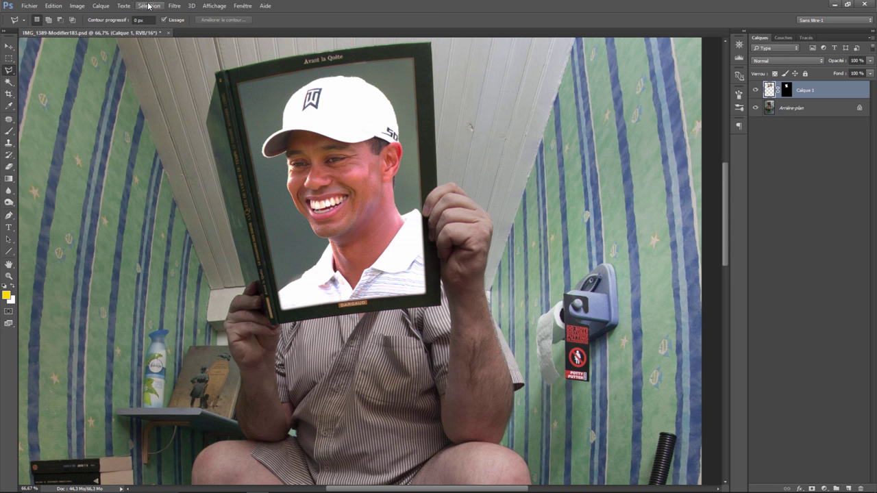
- Launch Analog Efex Pro 2 and inspect the face at 400%, 200% and 100% zoom
click(174, 6)
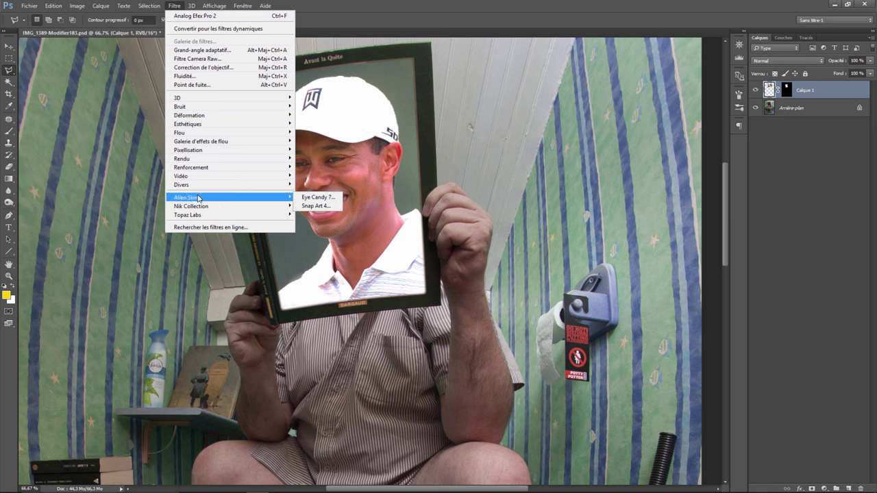
mouse_move(191, 206)
click(331, 215)
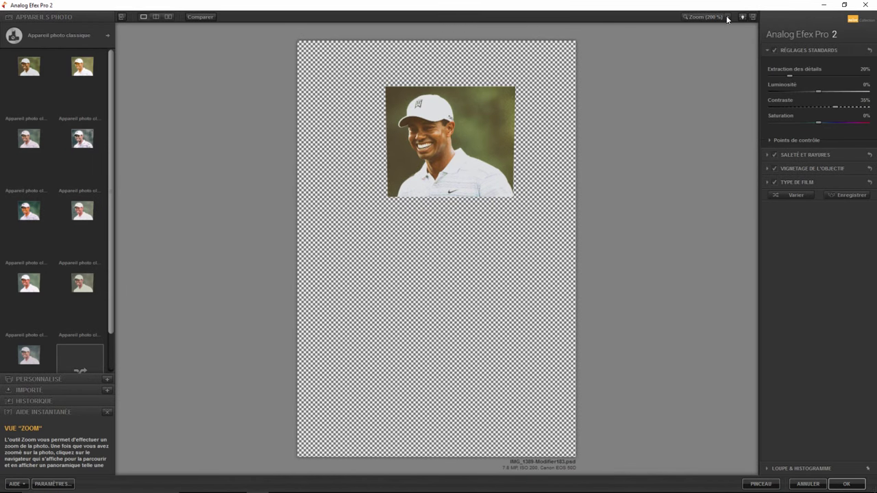
click(727, 17)
click(744, 28)
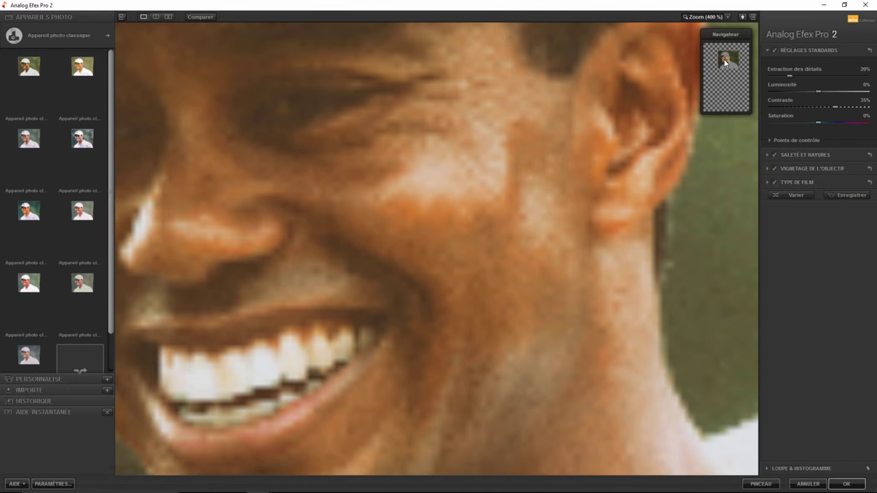
click(728, 18)
click(744, 37)
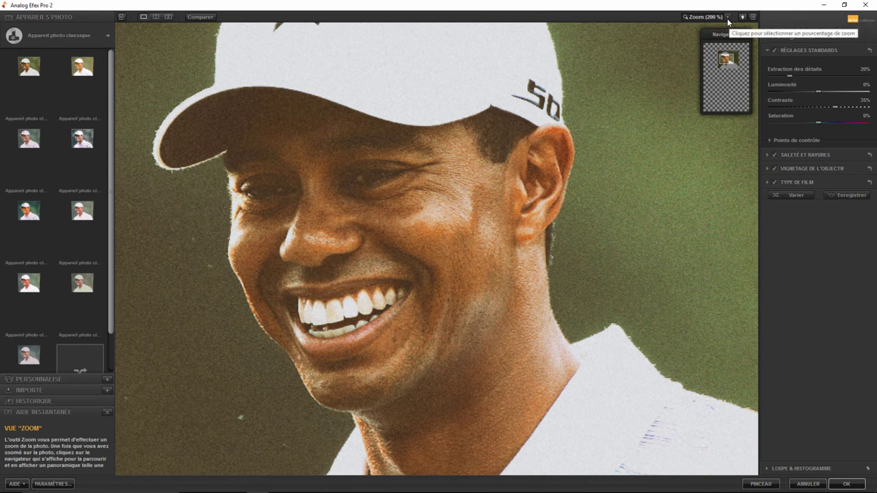
click(727, 18)
click(735, 46)
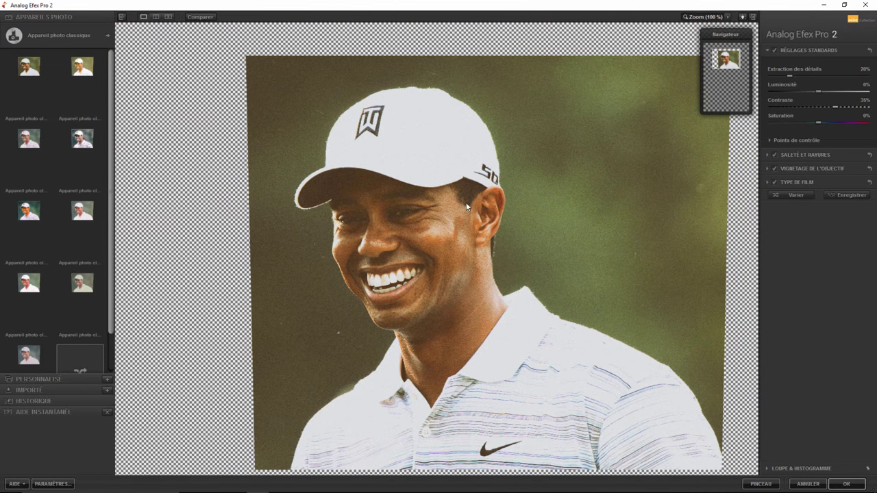
- Choose the warm Type de film look, lower grain per pixel to 400, and apply it
click(90, 35)
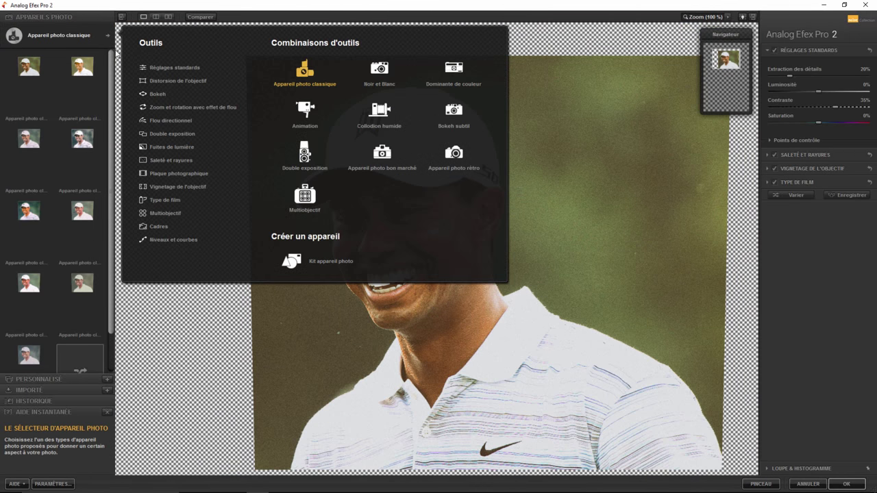
click(174, 199)
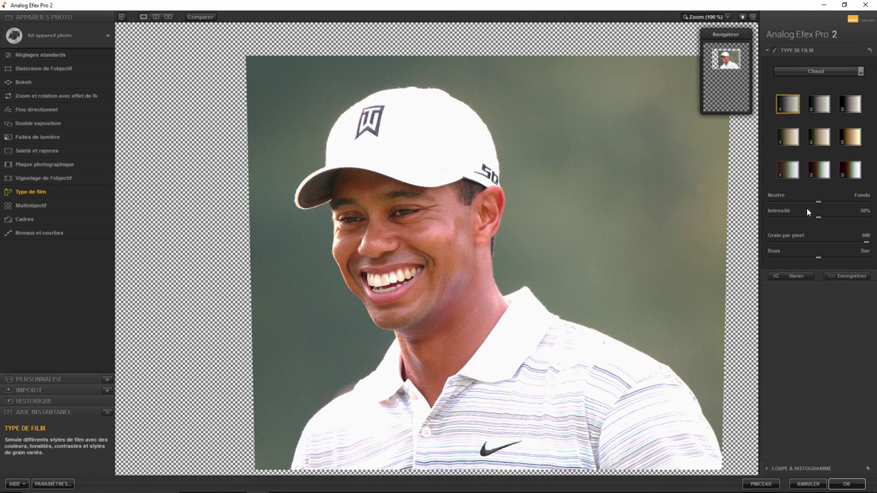
drag(867, 243, 845, 243)
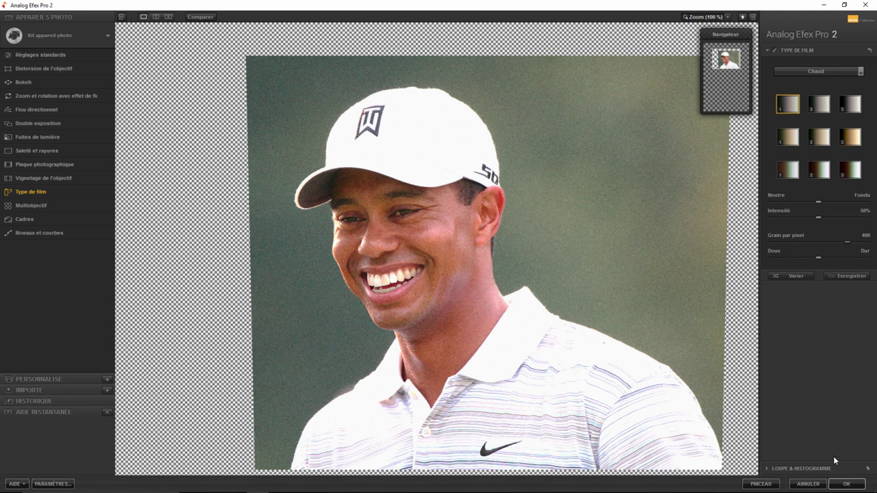
click(848, 483)
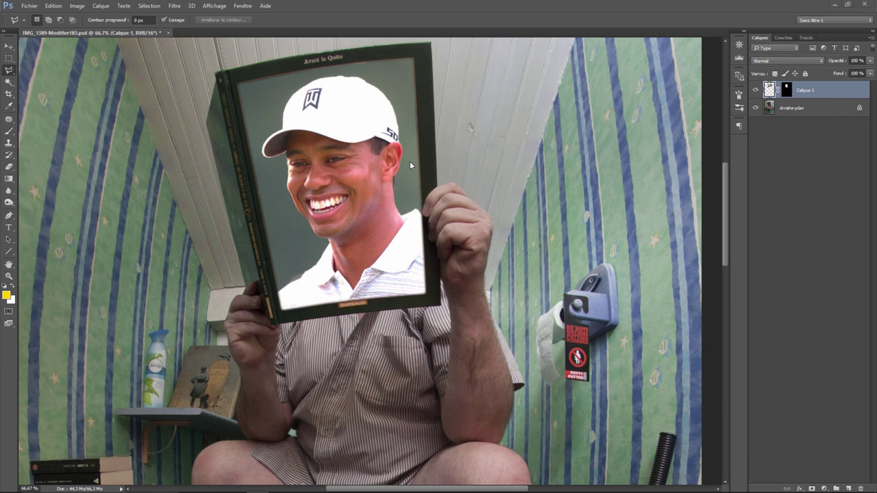
- Save, move Calque 1's cover mask onto the Type de film (AEP2) layer, and hide Calque 1
key(ctrl+s)
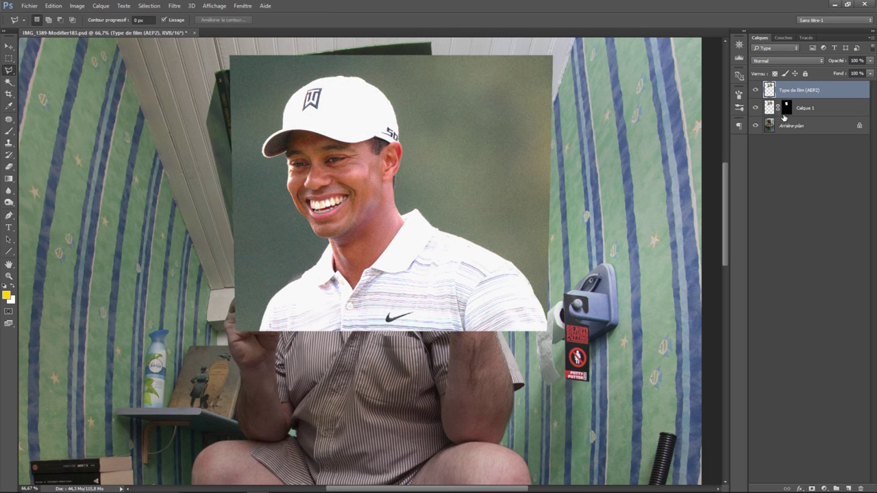
click(787, 111)
drag(787, 111, 786, 91)
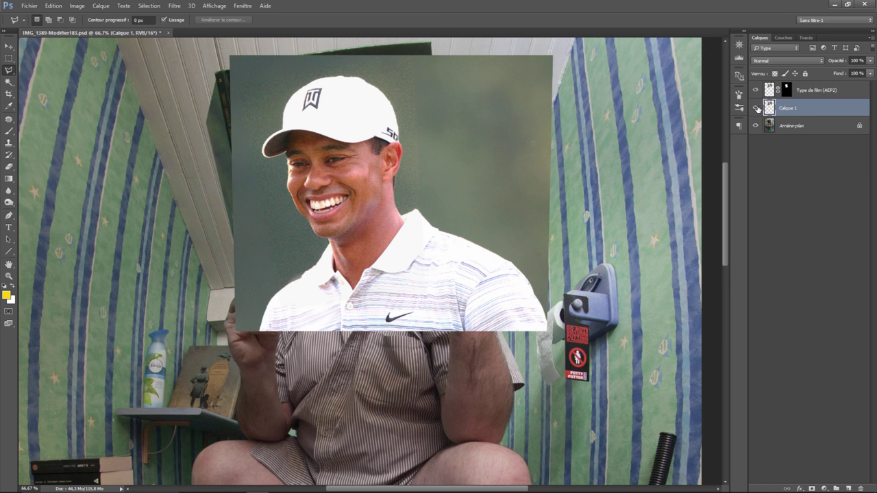
click(756, 108)
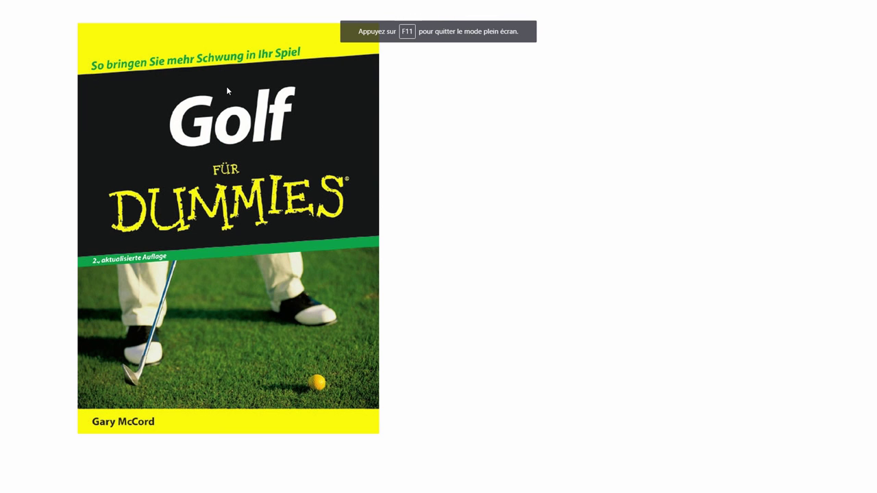
- Copy the Golf für Dummies cover image with Copier l'image
right_click(216, 146)
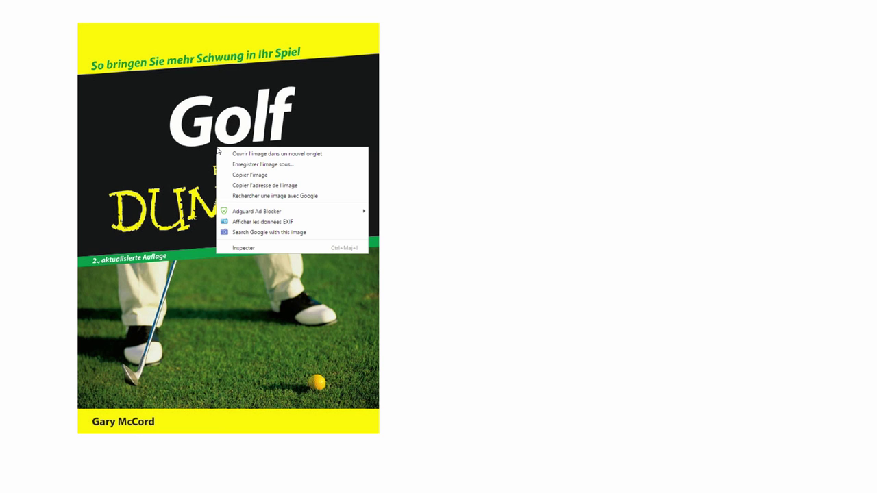
click(263, 179)
- Paste the Golf cover as Calque 2 above the film layer and marquee-select the cover
key(alt+Tab)
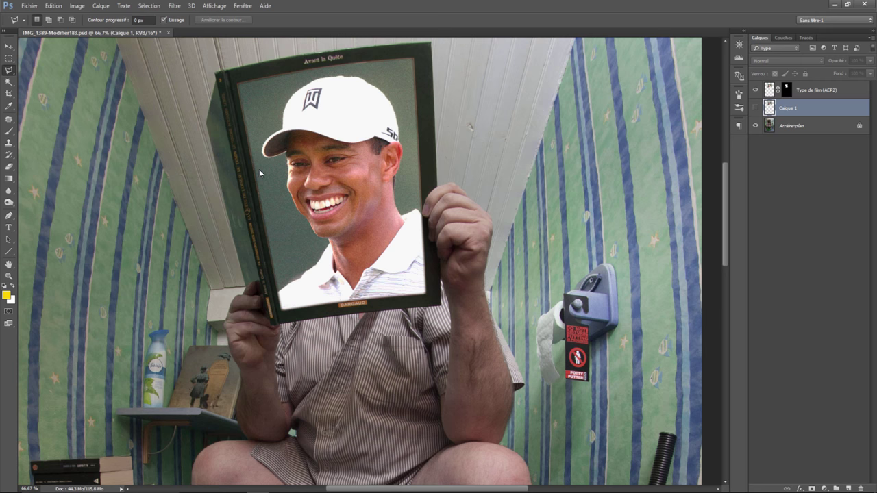
key(ctrl+v)
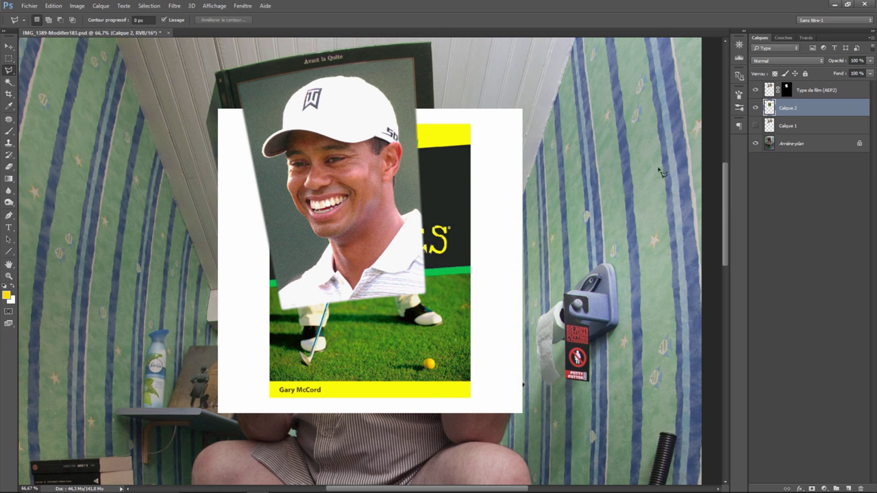
drag(801, 112, 789, 93)
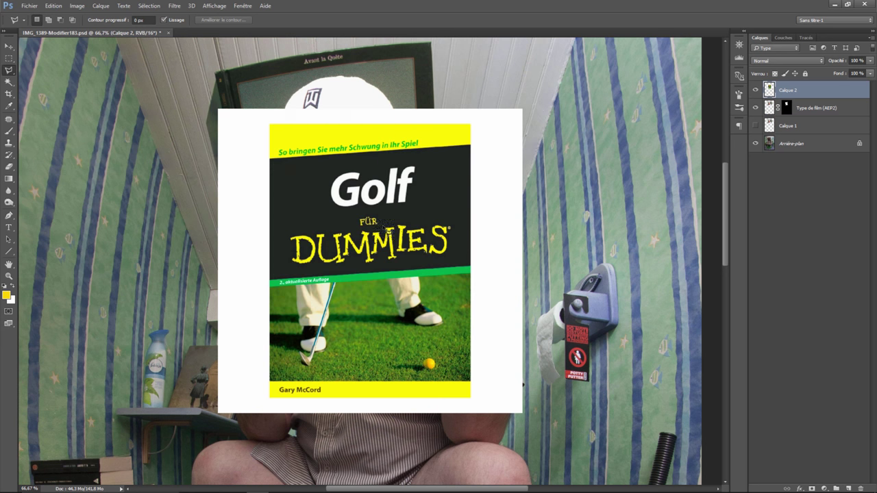
click(9, 59)
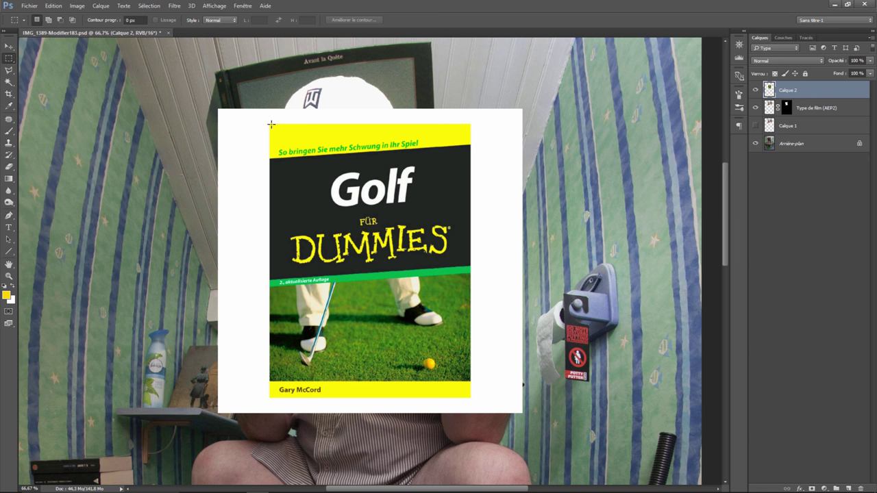
drag(270, 124, 471, 394)
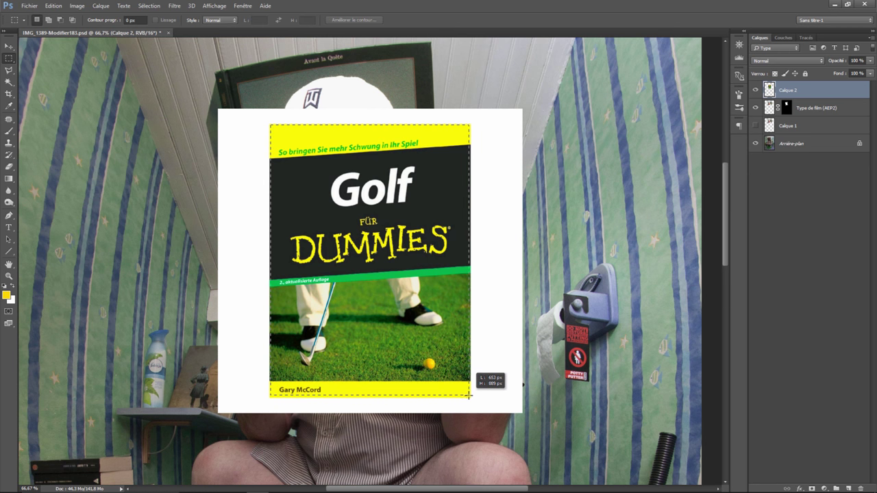
drag(470, 394, 470, 397)
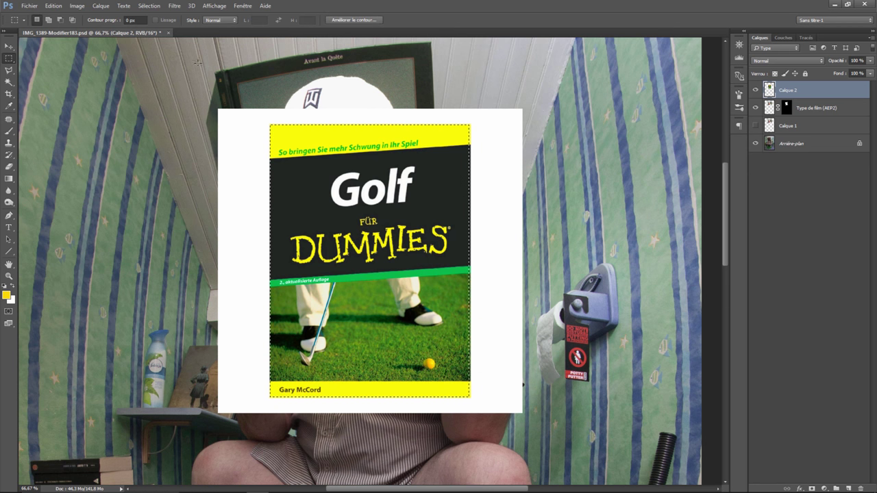
- Refine the selection edge with a 1.2 px feather, invert it, and delete the white surround
click(354, 20)
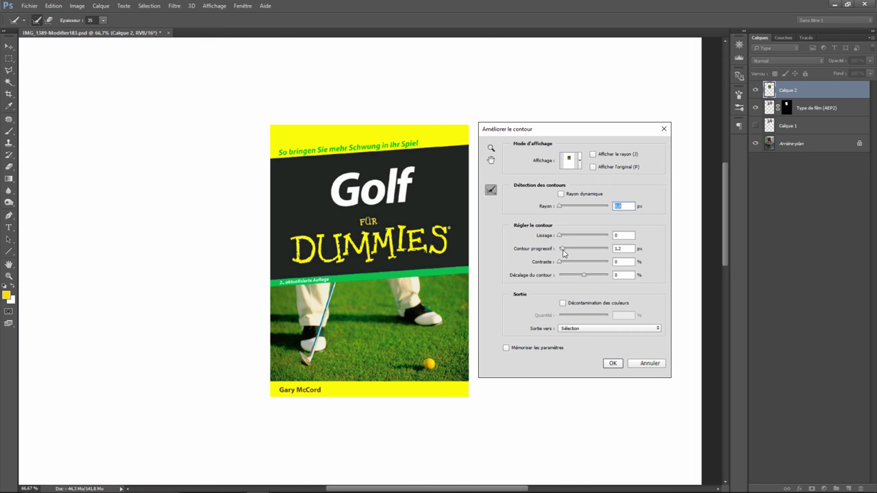
drag(561, 253, 564, 253)
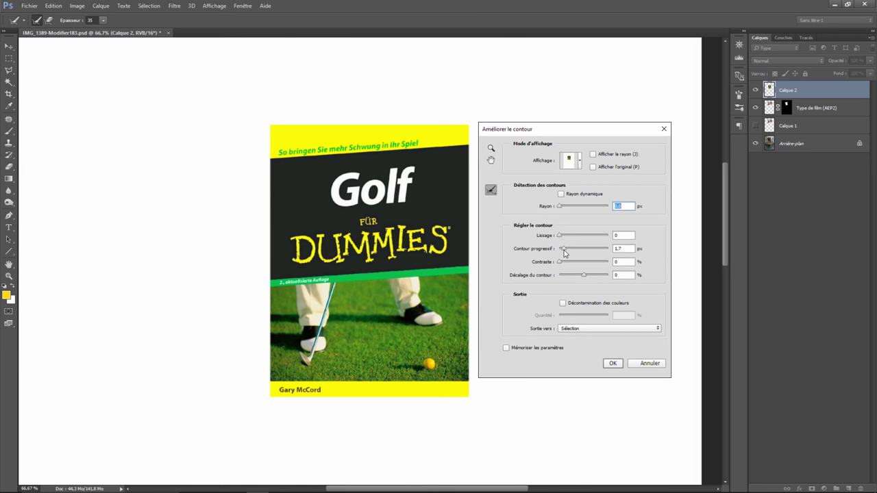
click(613, 363)
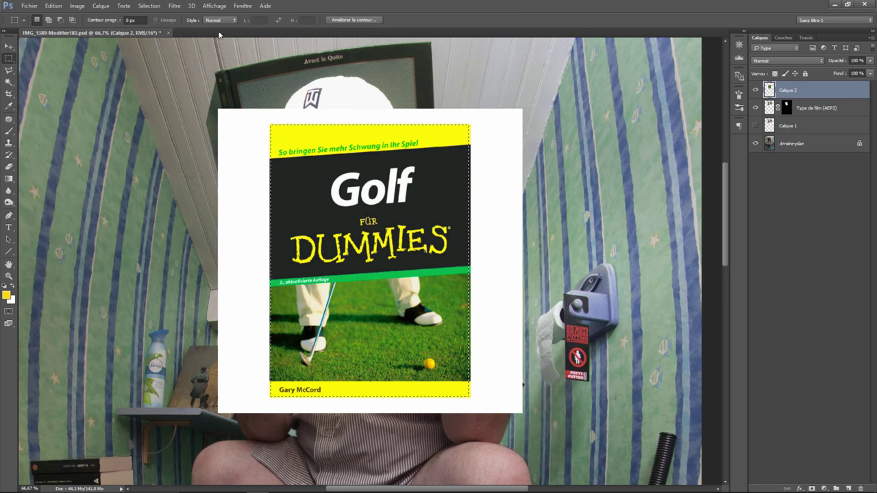
click(149, 5)
click(165, 46)
key(Delete)
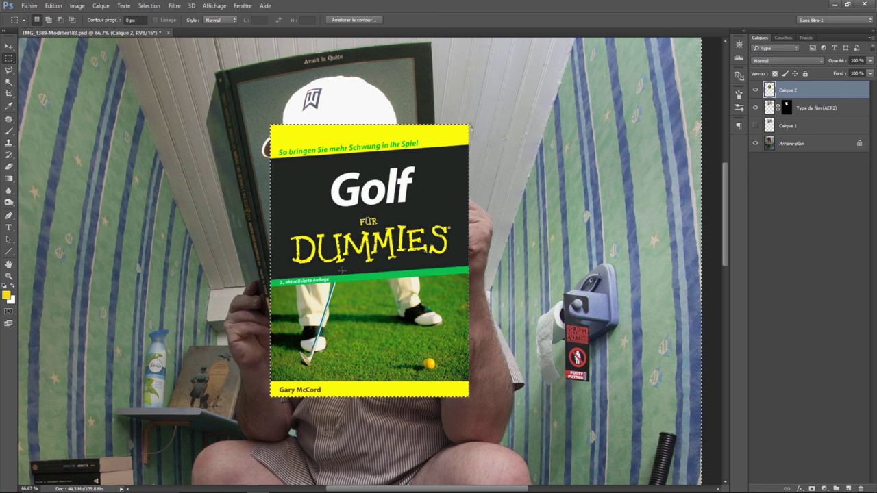
key(ctrl+d)
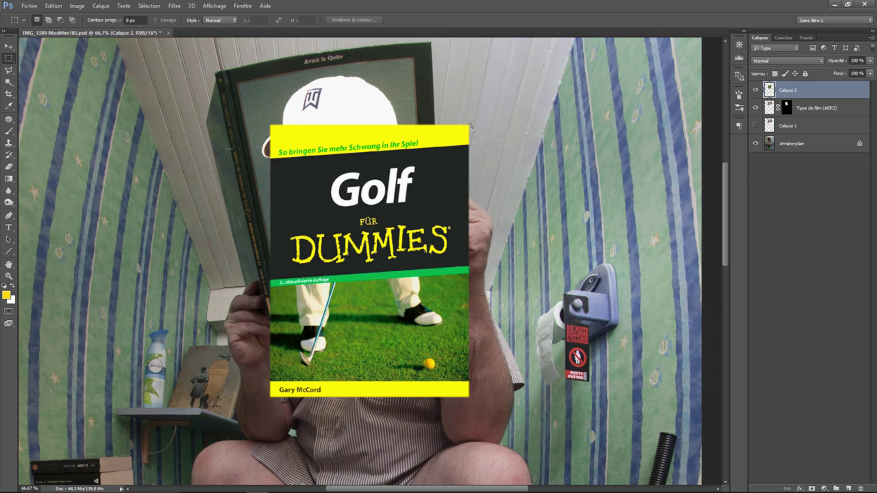
- Scale the Golf cover down proportionally to about 31.9% with Homothétie
click(53, 6)
mouse_move(70, 192)
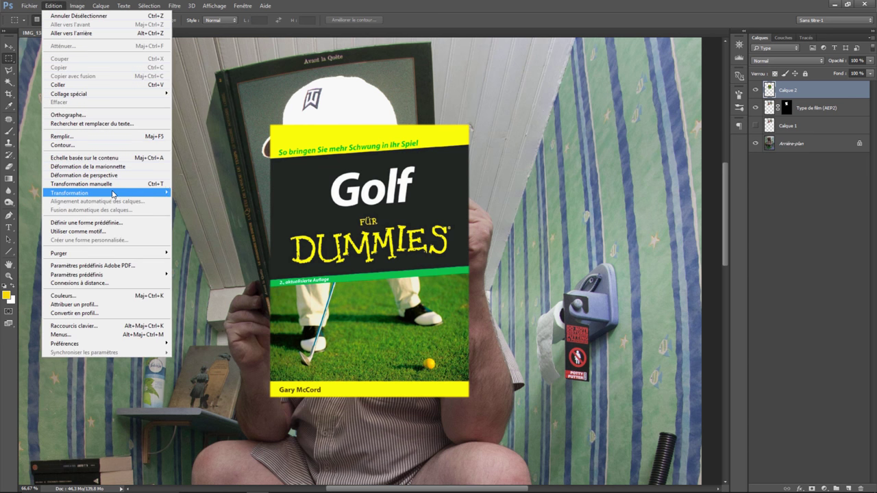
click(194, 204)
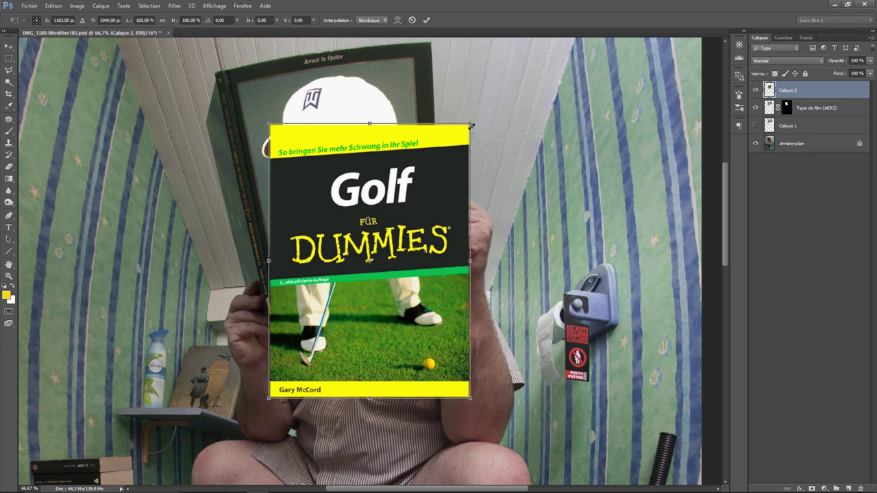
drag(444, 145, 313, 298)
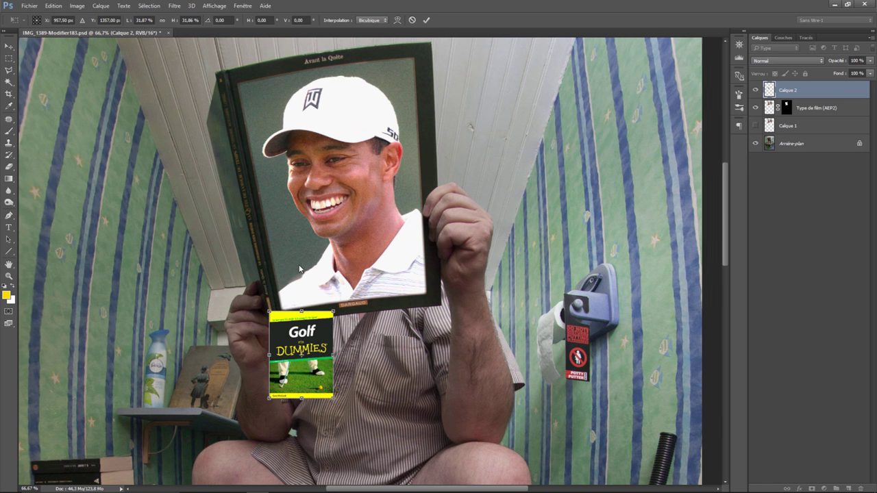
scroll(299, 269, up, 1)
scroll(299, 269, up, 1)
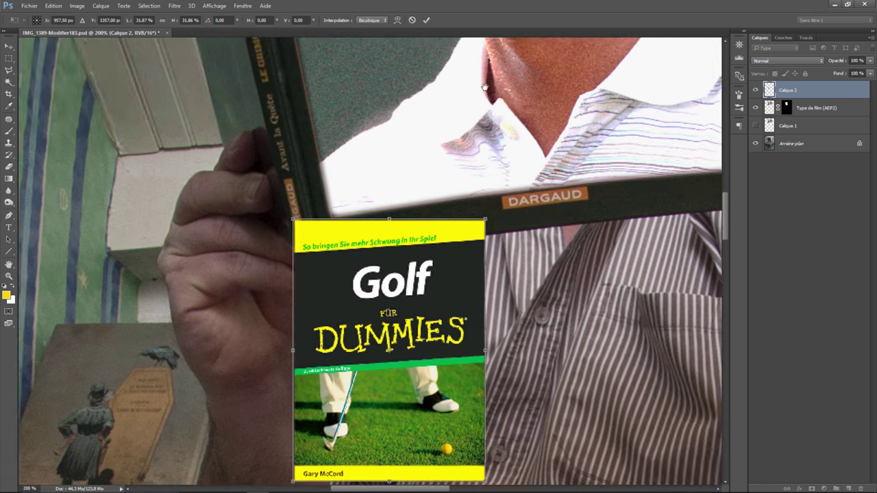
drag(228, 313, 538, 24)
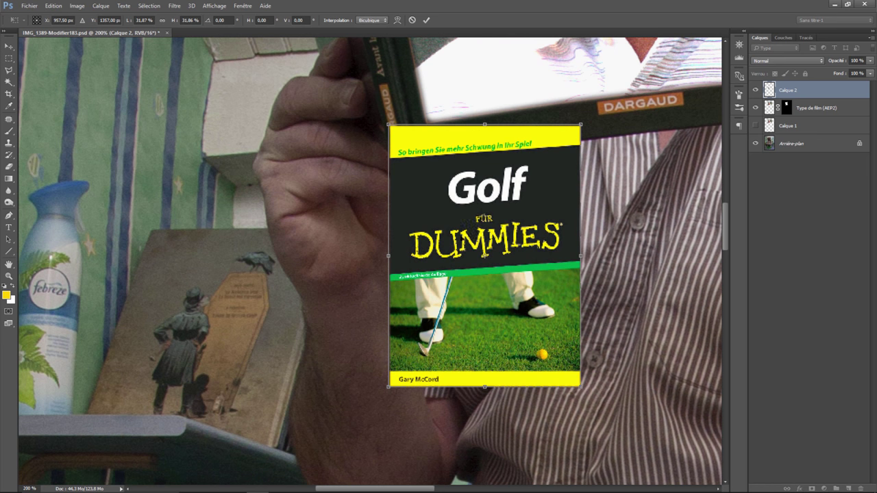
- Position the cover on the shelf beside the air freshener at 44% opacity
drag(485, 274, 243, 312)
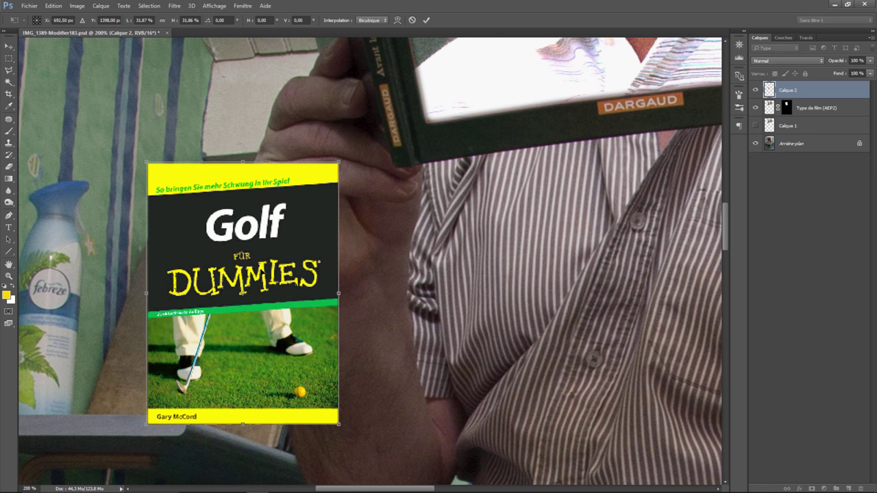
drag(870, 60, 843, 70)
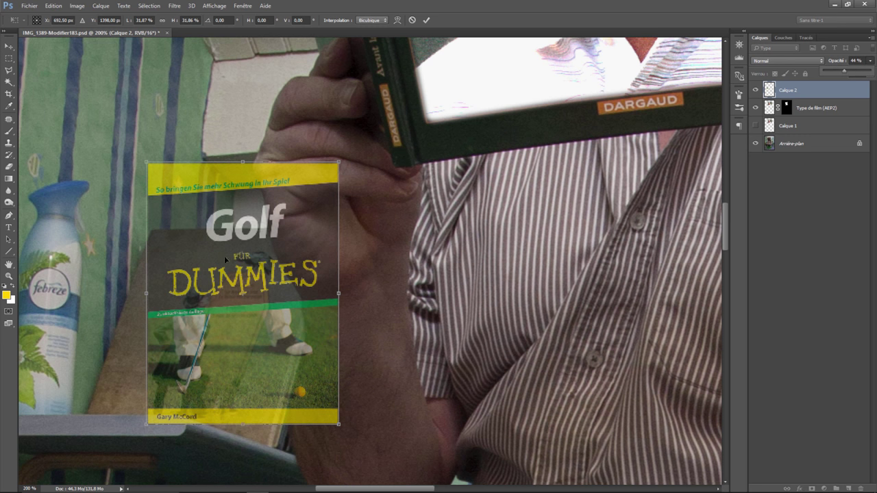
mouse_move(212, 249)
mouse_down()
mouse_move(212, 300)
mouse_move(175, 272)
mouse_up()
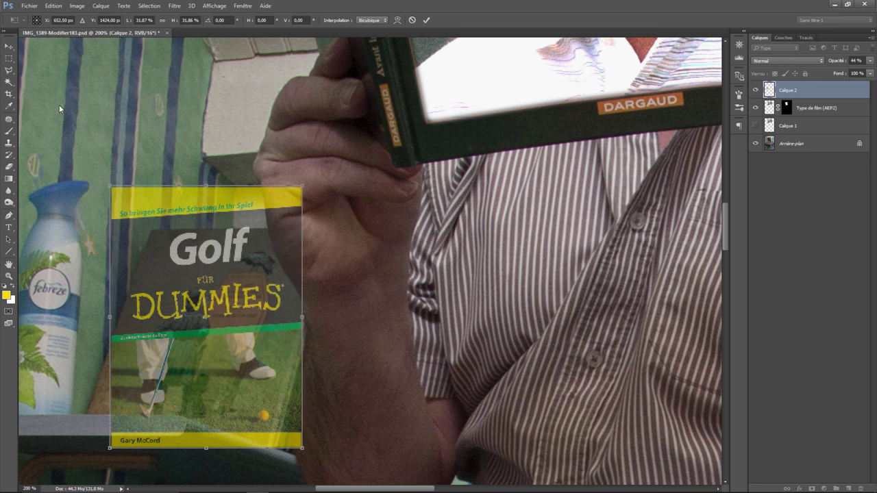
click(53, 5)
mouse_move(69, 192)
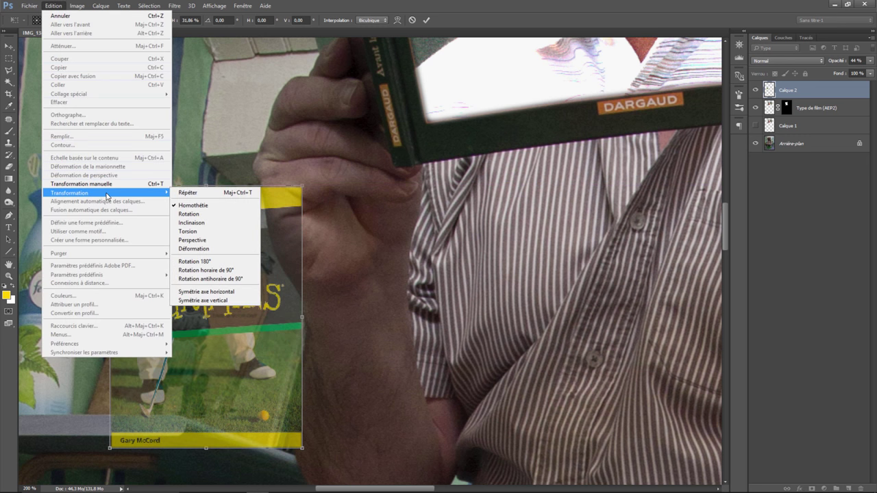
- Shrink the cover slightly, then start a perspective distortion by shifting its bottom edge
click(194, 205)
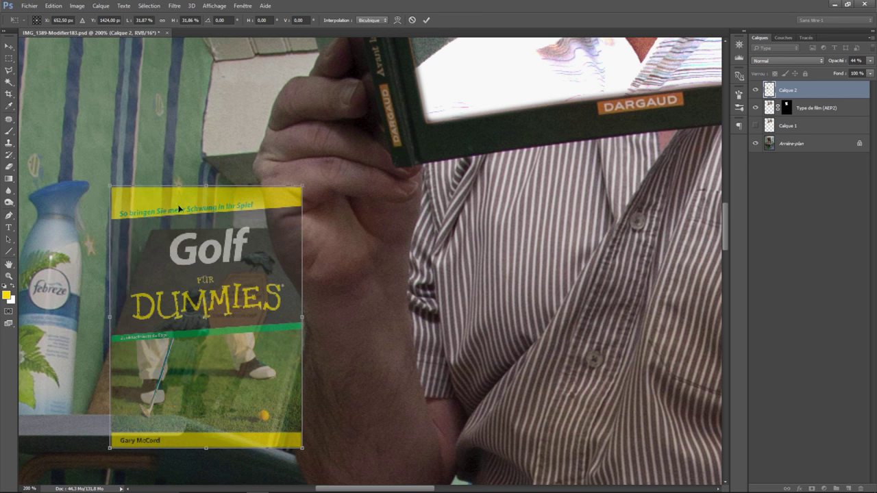
drag(111, 185, 141, 228)
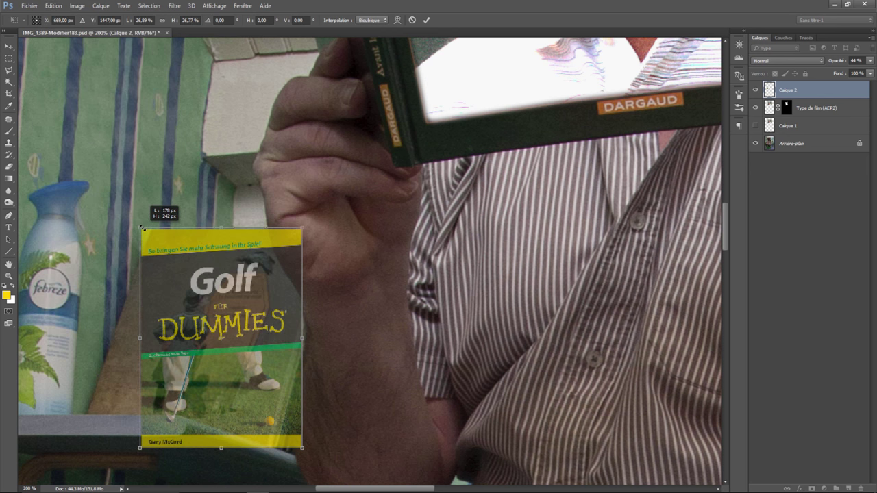
click(55, 6)
mouse_move(103, 193)
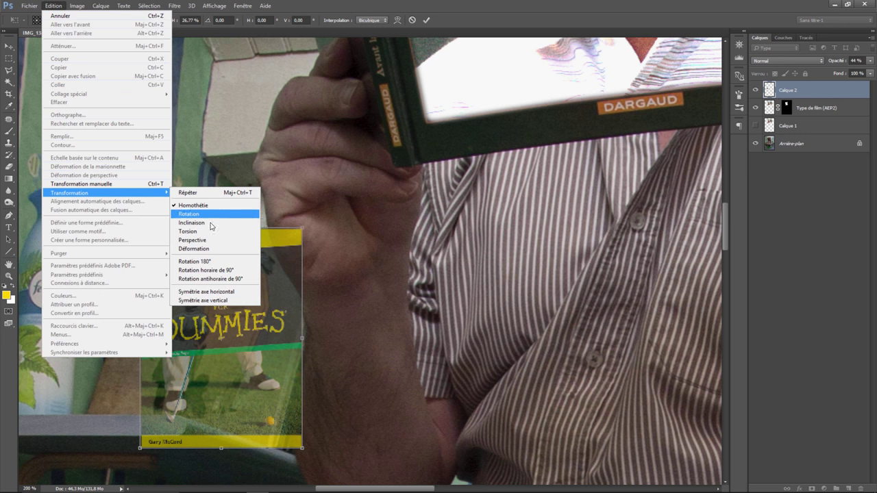
click(210, 240)
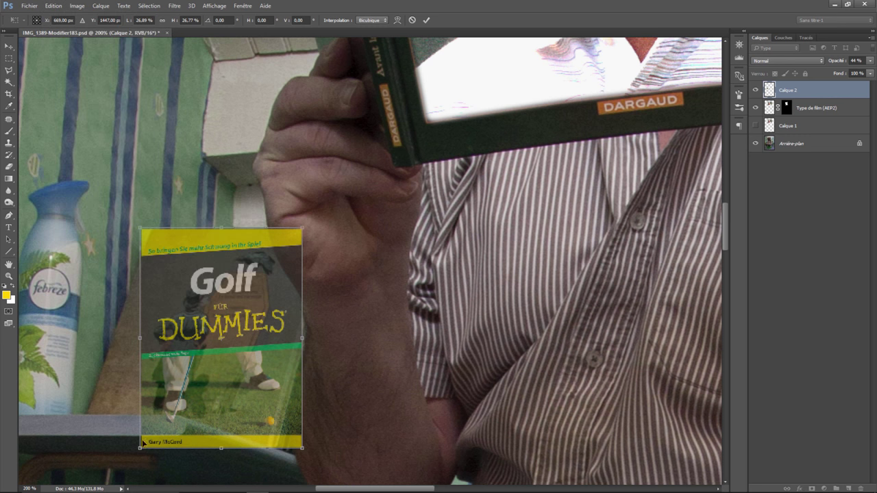
drag(139, 450, 121, 449)
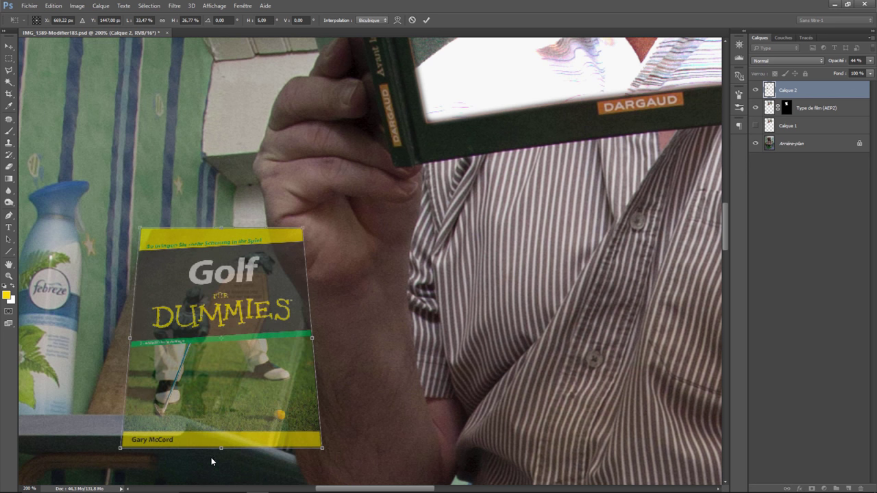
drag(222, 450, 178, 447)
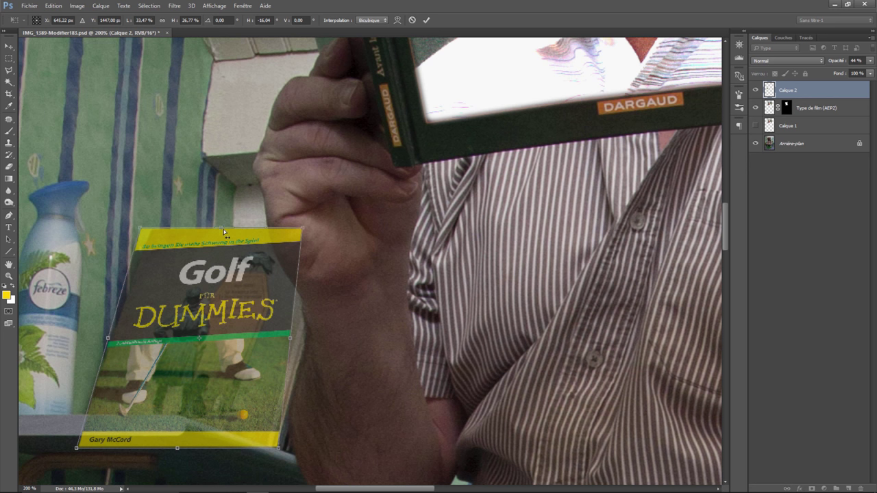
- Shift the cover's top edge right to match the leaning book's angle and commit
drag(223, 231, 237, 233)
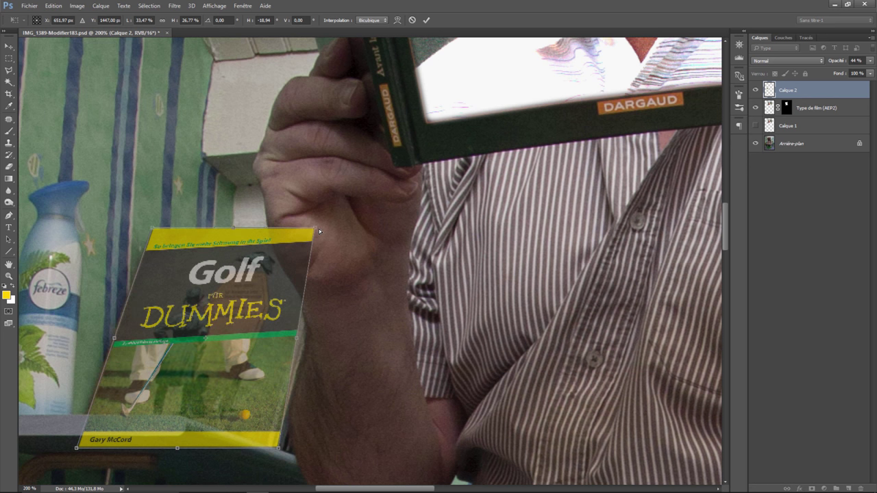
drag(316, 231, 321, 230)
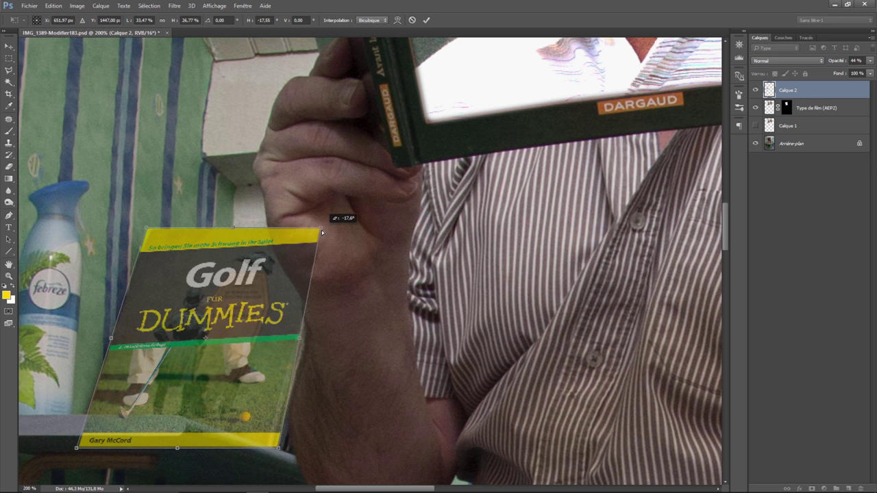
drag(238, 229, 243, 234)
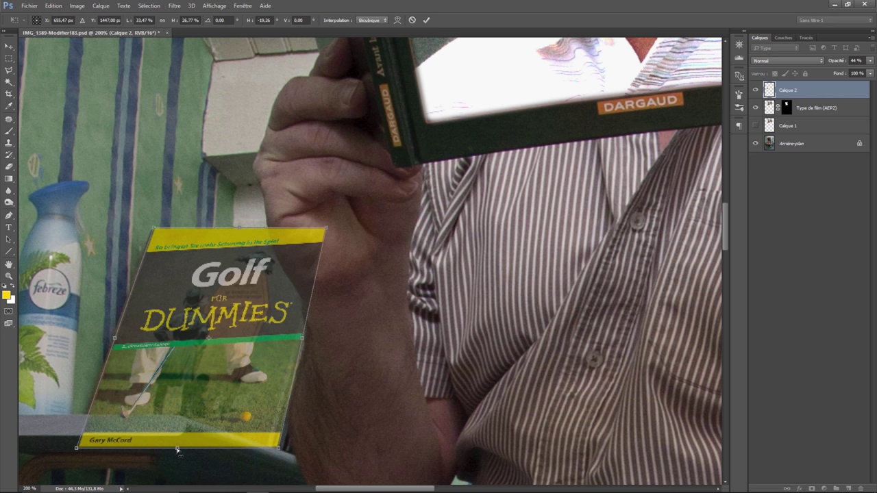
drag(177, 450, 175, 449)
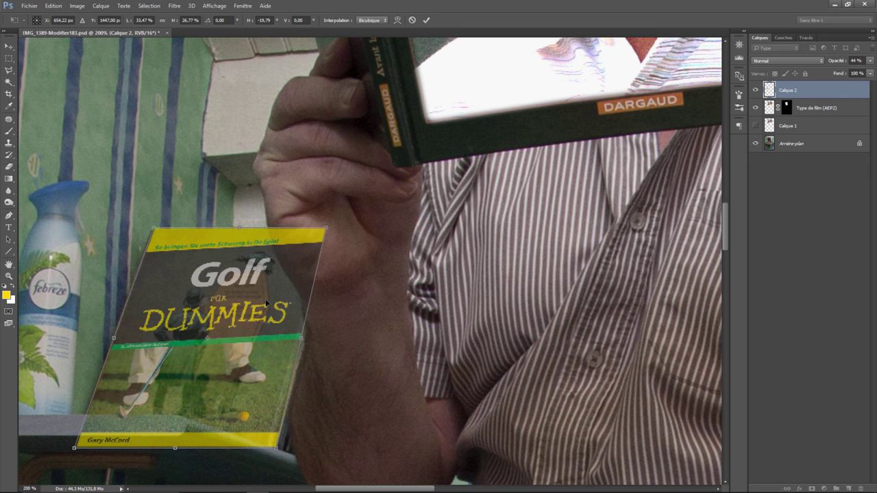
key(Return)
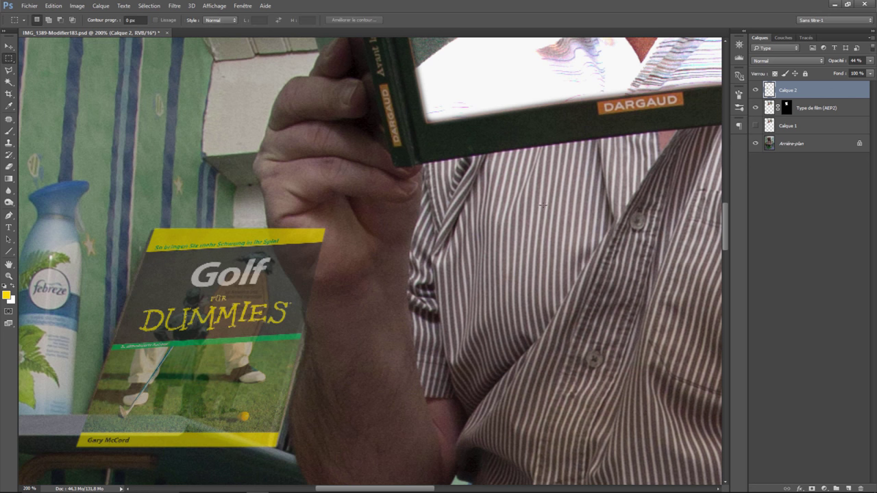
- Add a layer mask to Calque 2 and paint out its bottom edge and hand-overlapped corner
click(813, 488)
click(10, 131)
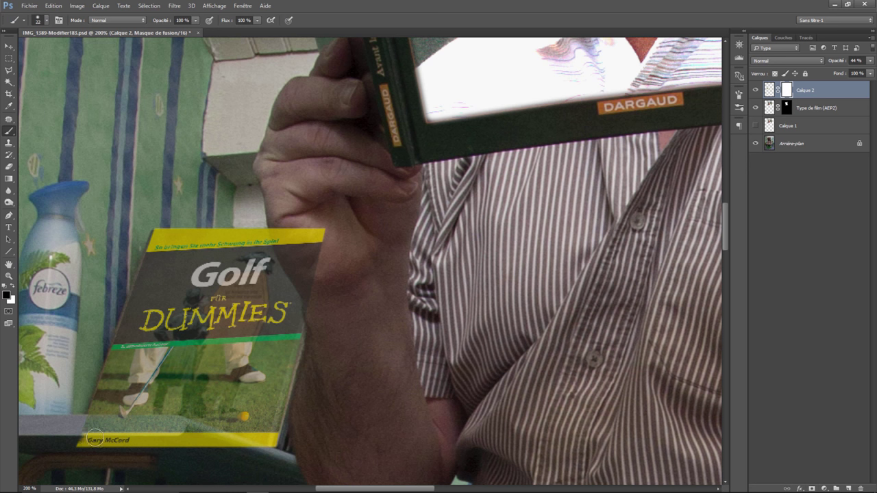
mouse_move(81, 438)
mouse_down()
mouse_move(237, 448)
mouse_move(194, 444)
mouse_up()
right_click(128, 437)
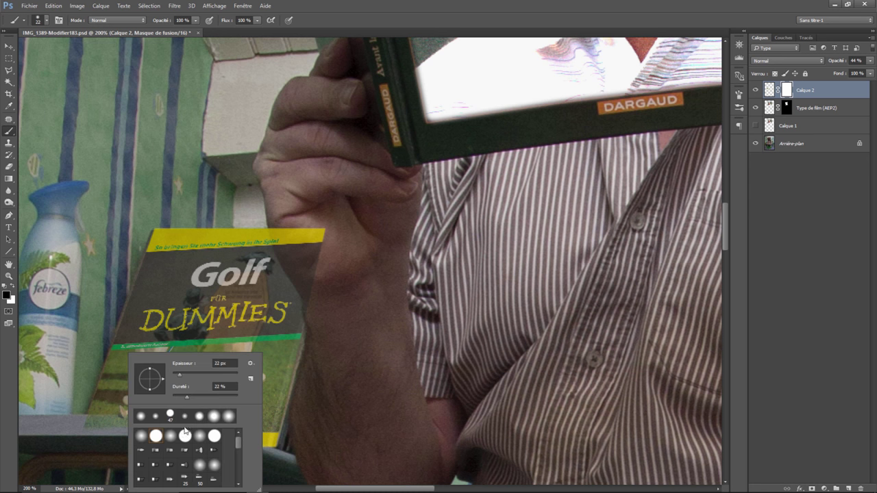
click(85, 427)
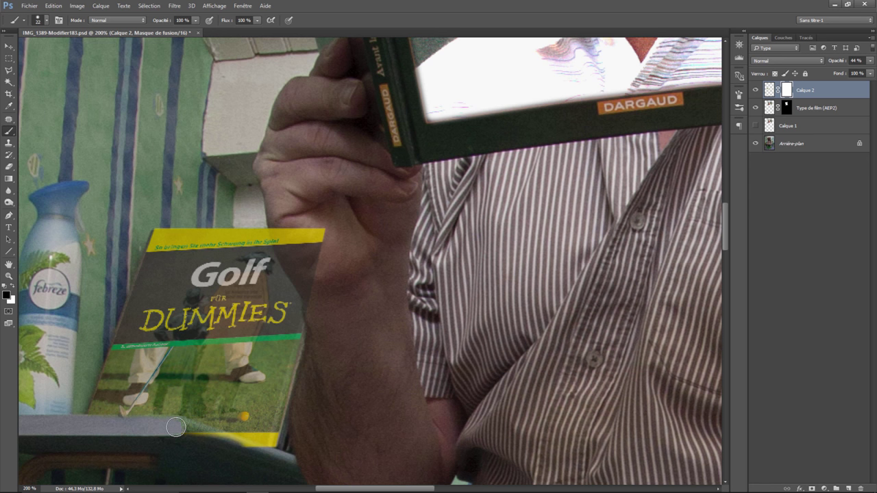
drag(184, 428, 258, 455)
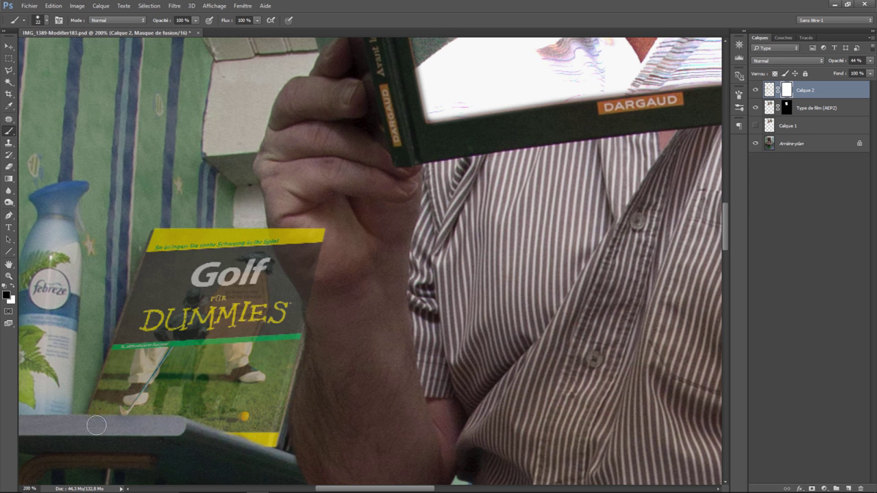
mouse_move(326, 237)
mouse_down()
mouse_move(301, 257)
mouse_move(286, 227)
mouse_move(278, 231)
mouse_move(290, 257)
mouse_up()
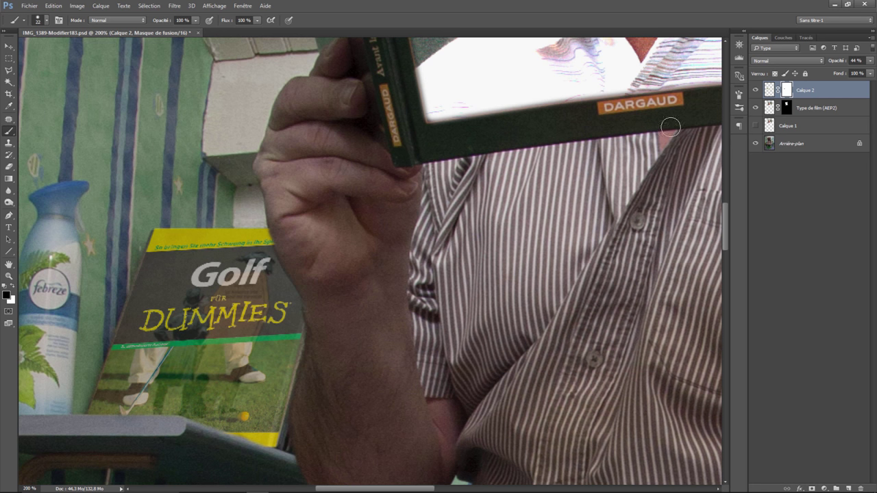
- Raise Calque 2's opacity to 100% and swap the foreground and background colours
click(871, 61)
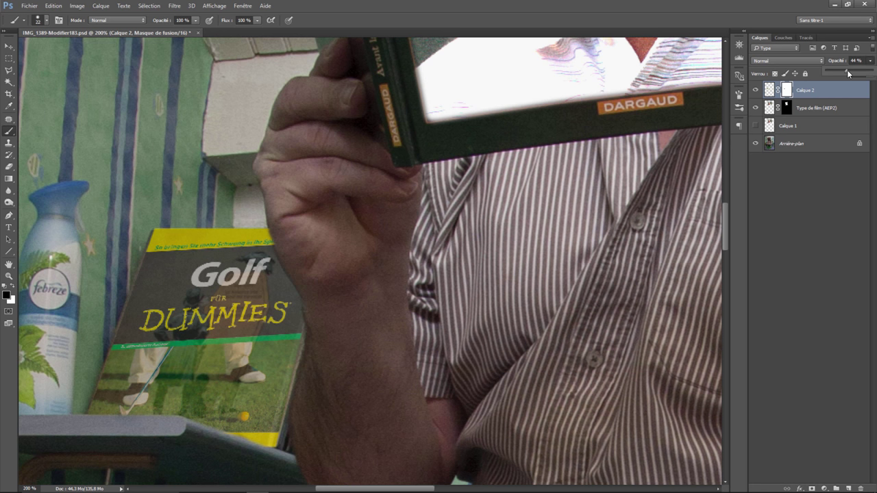
drag(849, 74, 873, 72)
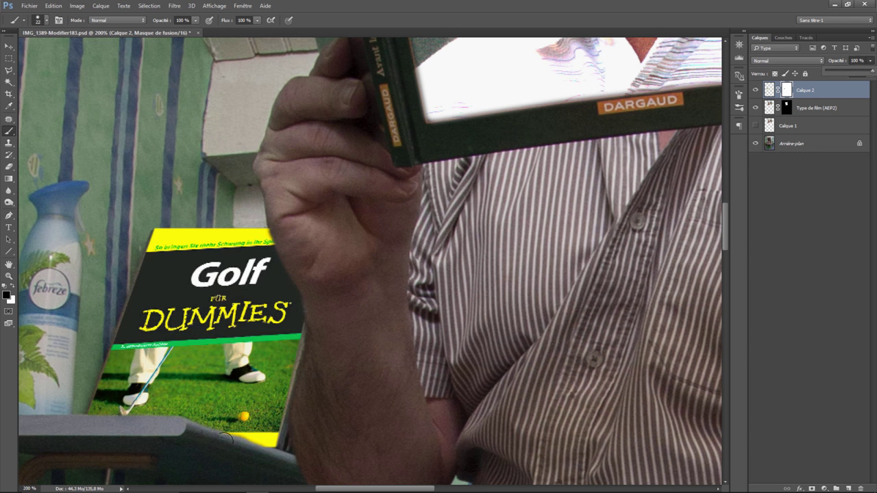
click(13, 288)
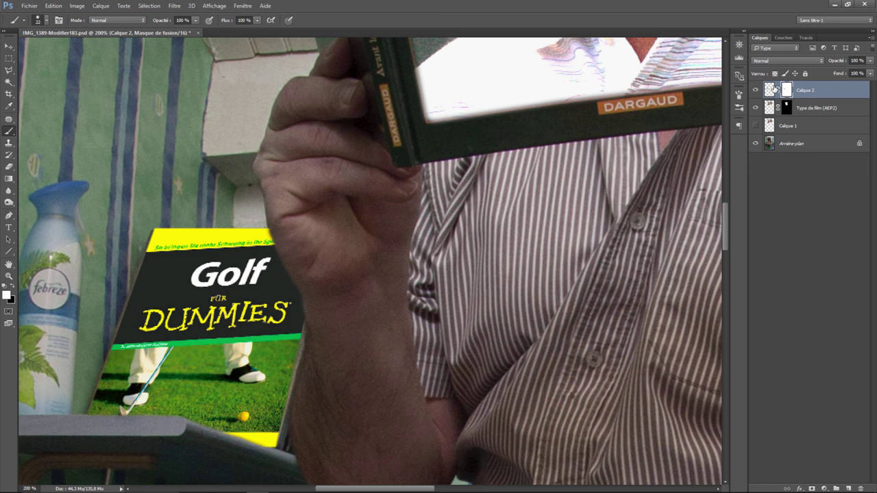
click(54, 6)
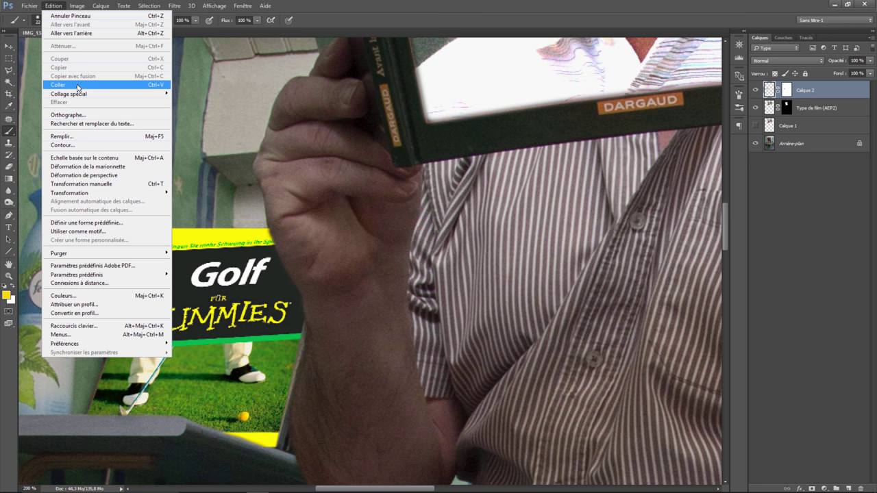
mouse_move(86, 29)
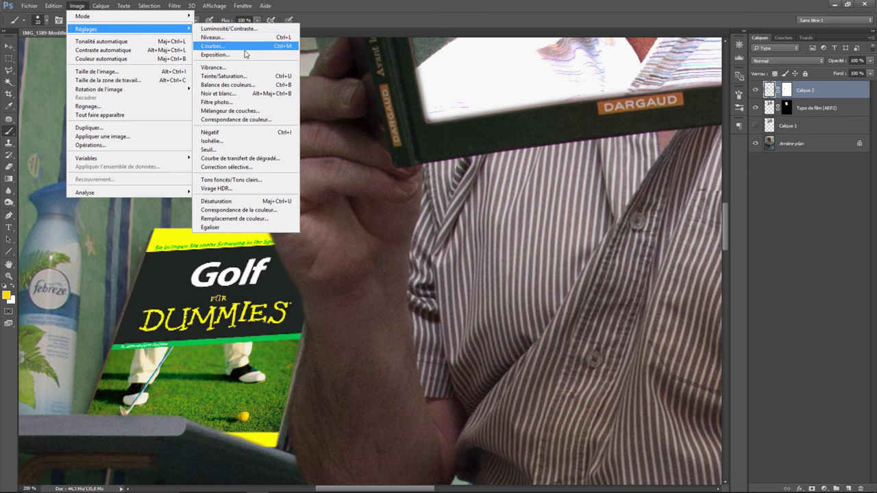
- Set the Golf cover's exposure to -2,14 and nudge it two steps left
click(259, 54)
drag(593, 155, 562, 155)
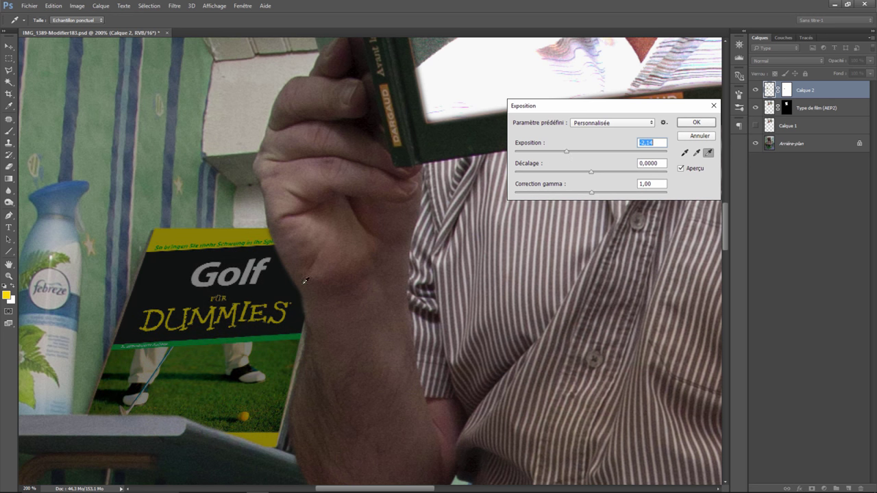
click(709, 126)
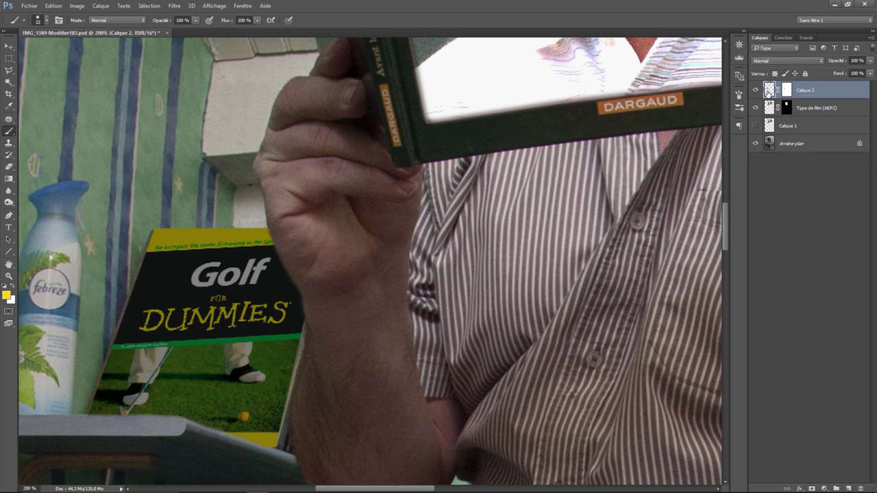
click(9, 47)
key(Left)
key(Left)
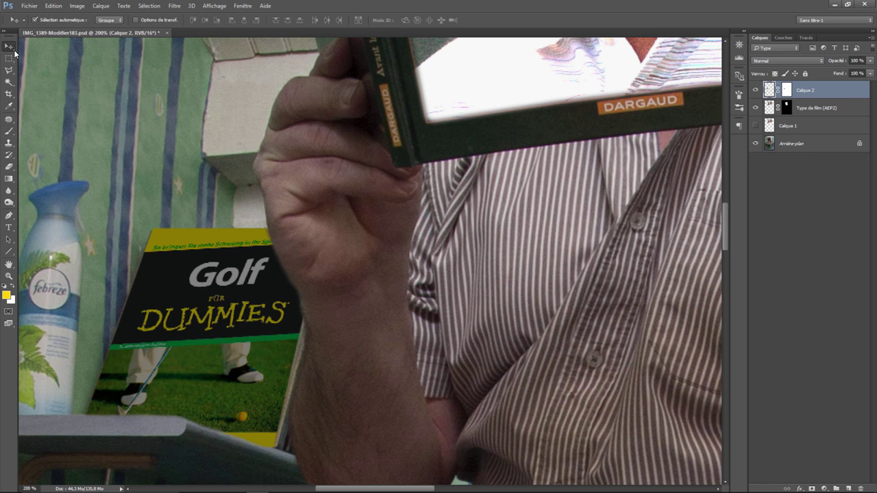
key(Left)
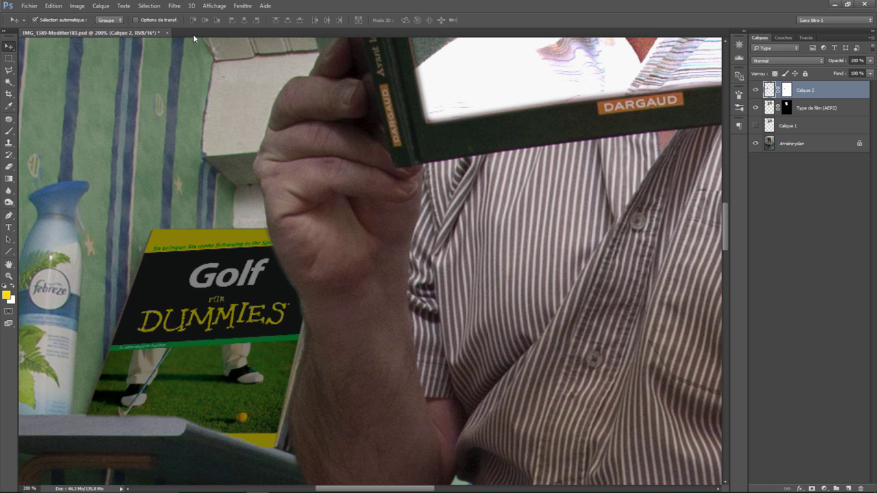
click(173, 6)
mouse_move(191, 206)
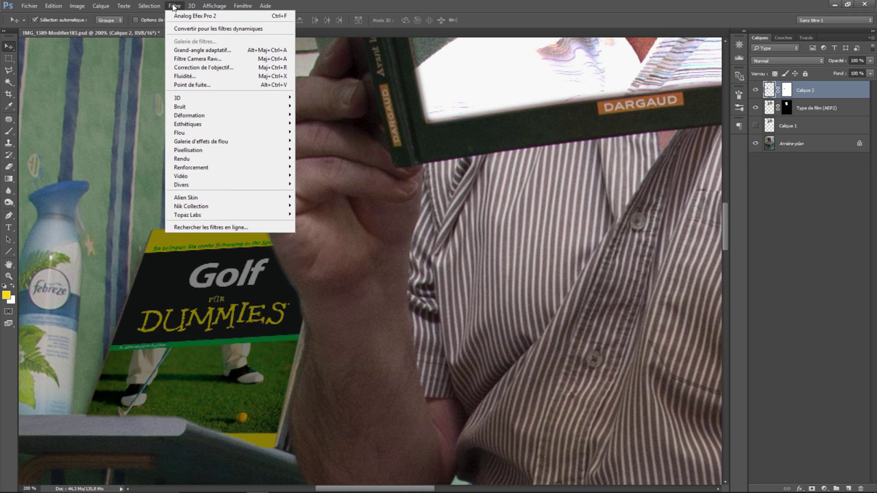
- Launch Analog Efex Pro 2 on the book layer and zoom the preview to 200%
click(313, 207)
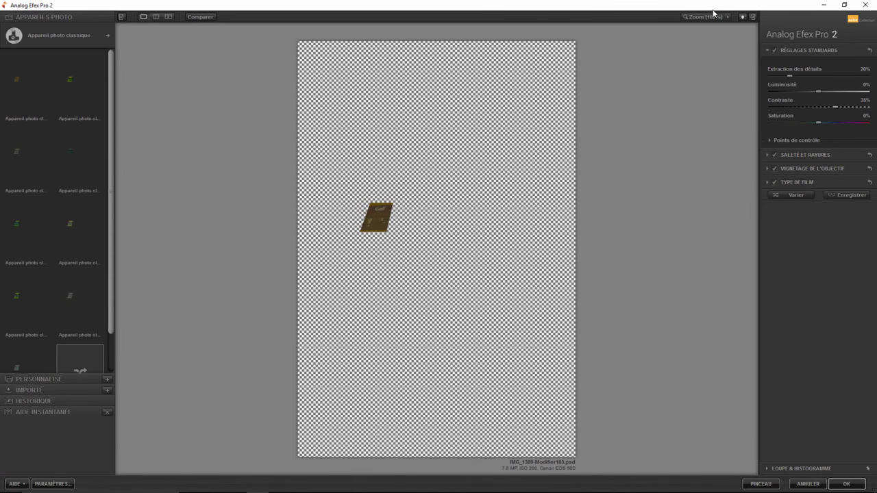
click(713, 12)
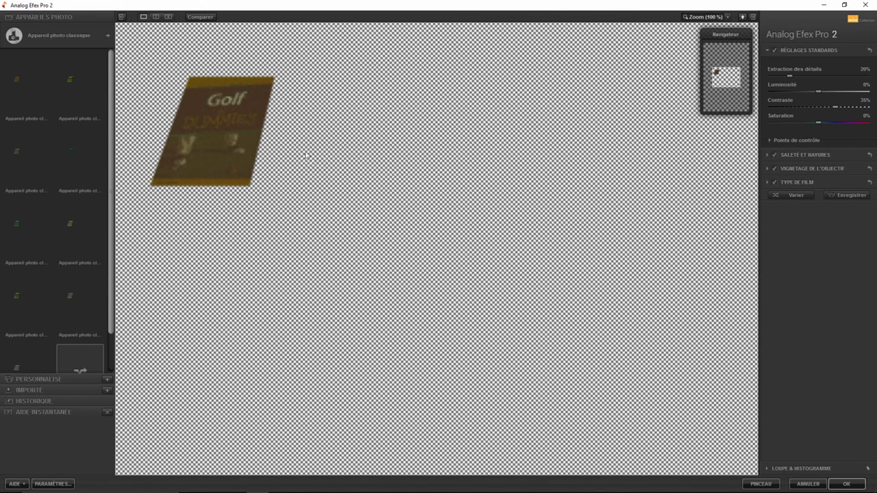
drag(726, 81, 716, 73)
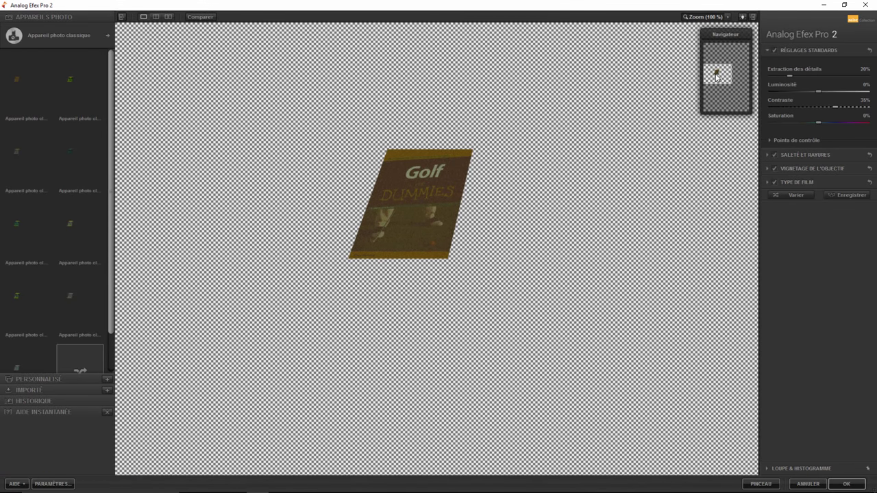
click(706, 18)
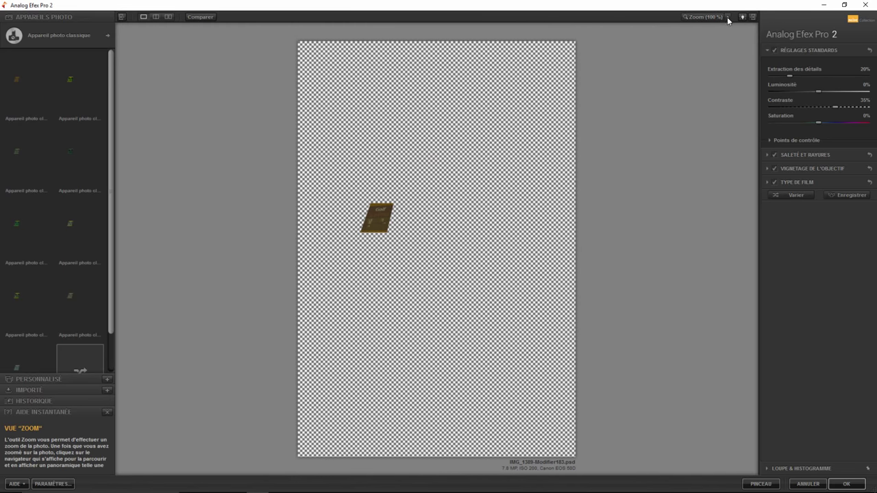
click(729, 16)
click(741, 37)
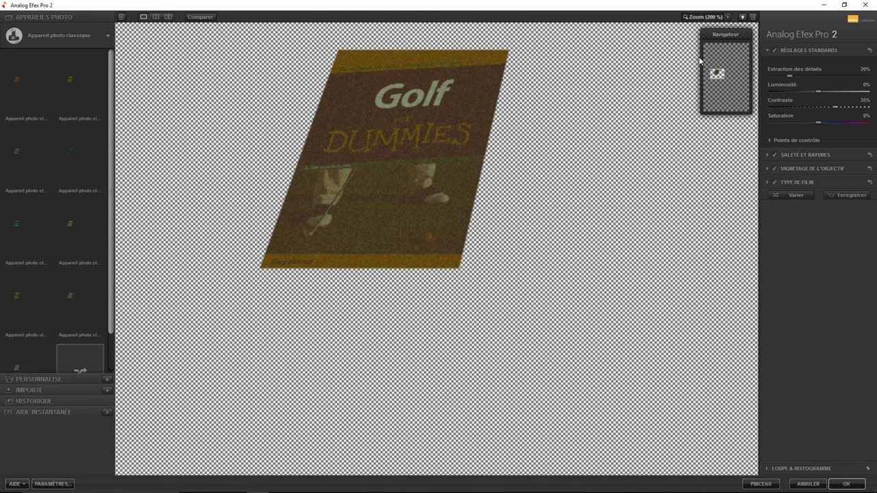
- Choose the Type de film look, raise grain per pixel to 447, and apply it
click(69, 38)
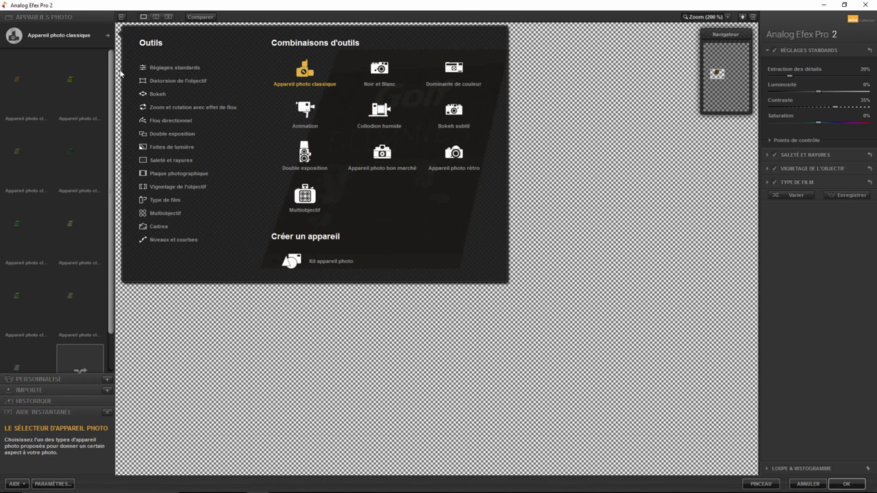
click(165, 200)
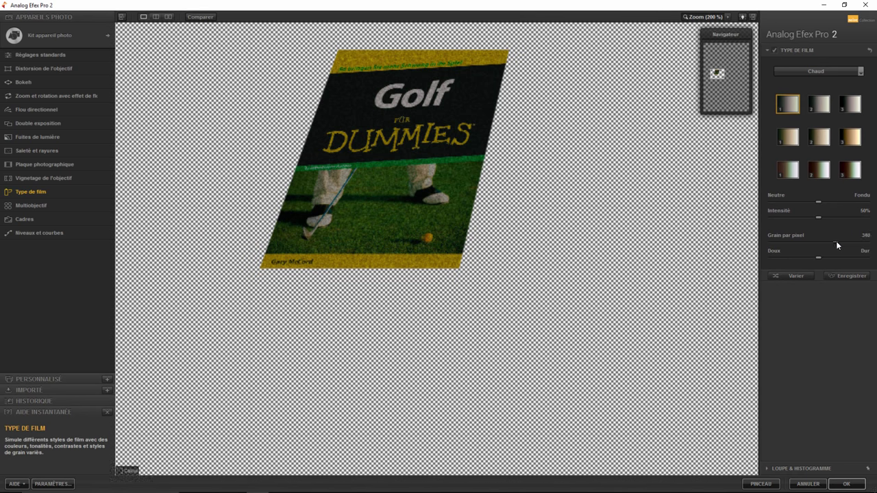
drag(849, 242, 858, 244)
click(846, 484)
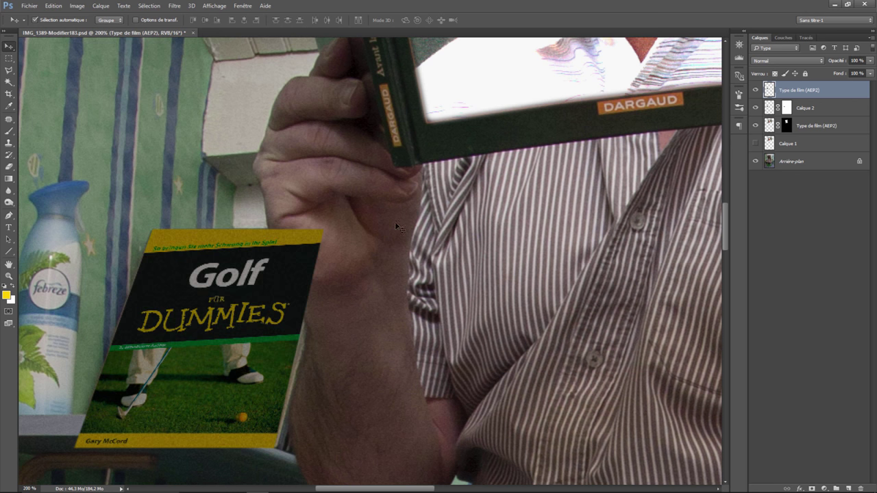
- Move Calque 2's mask onto the Type de film (AEP2) layer and hide Calque 2
click(787, 109)
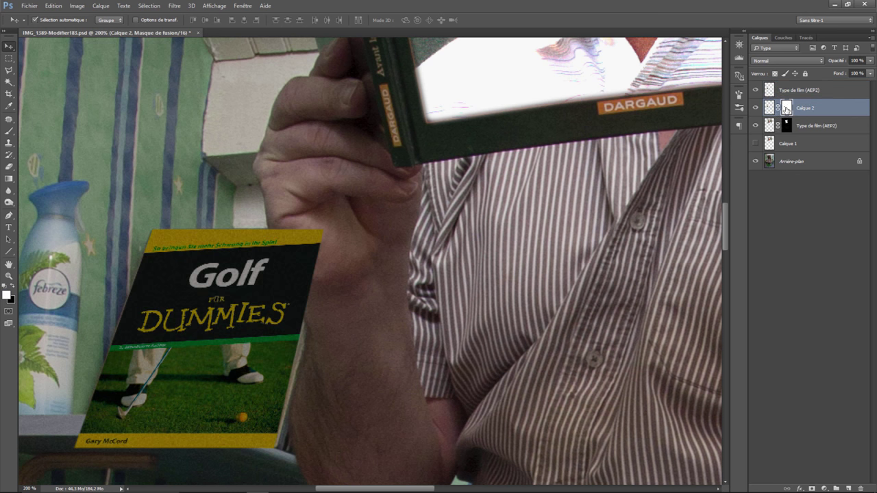
drag(787, 108, 786, 90)
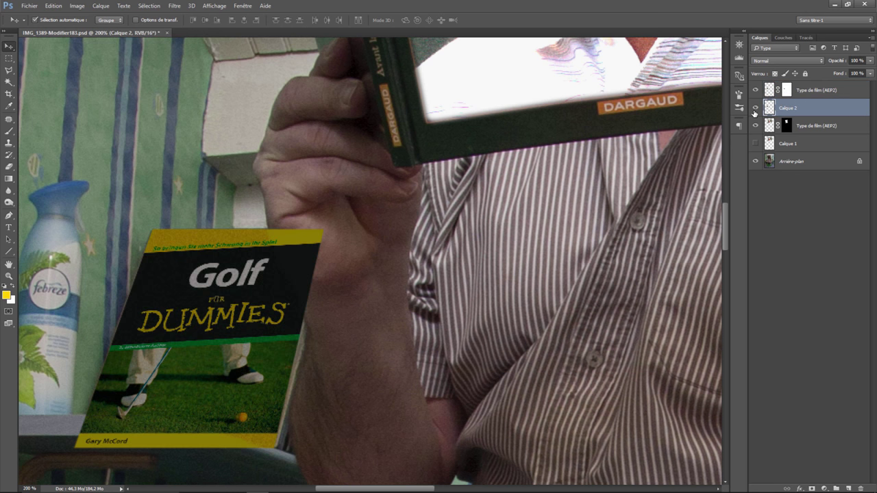
click(756, 108)
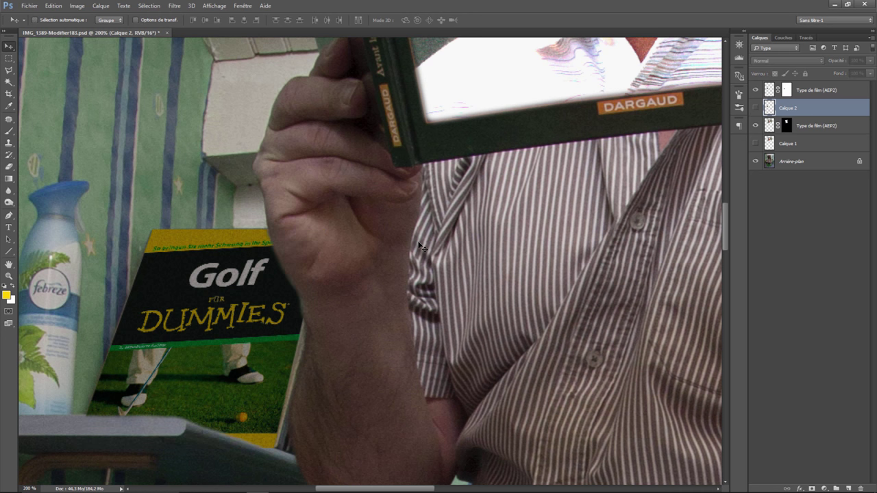
scroll(419, 245, down, 1)
scroll(419, 245, down, 2)
scroll(419, 245, down, 1)
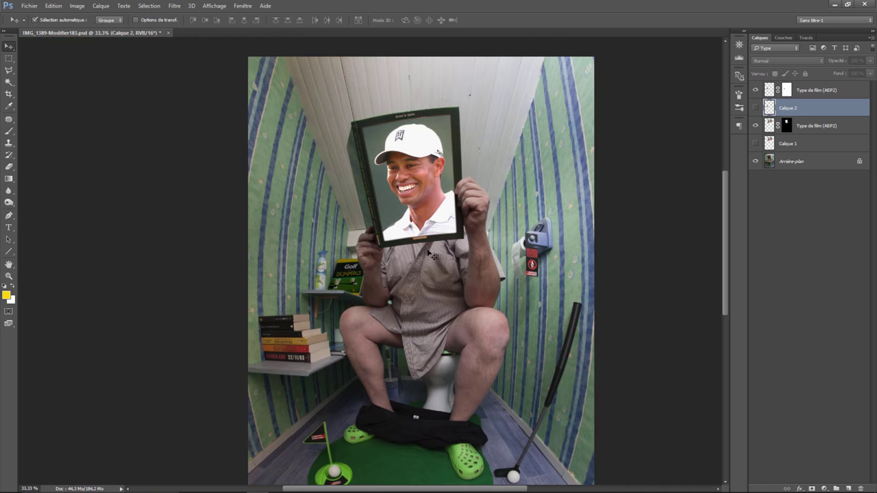
click(636, 218)
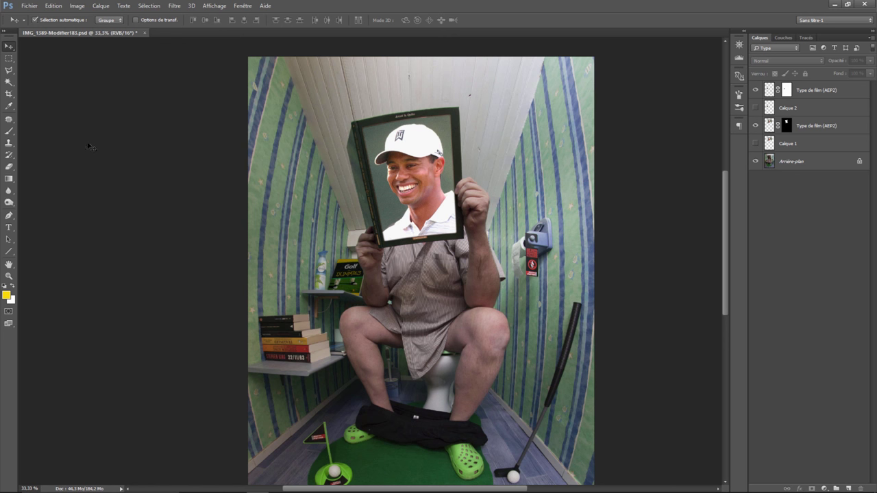
click(9, 227)
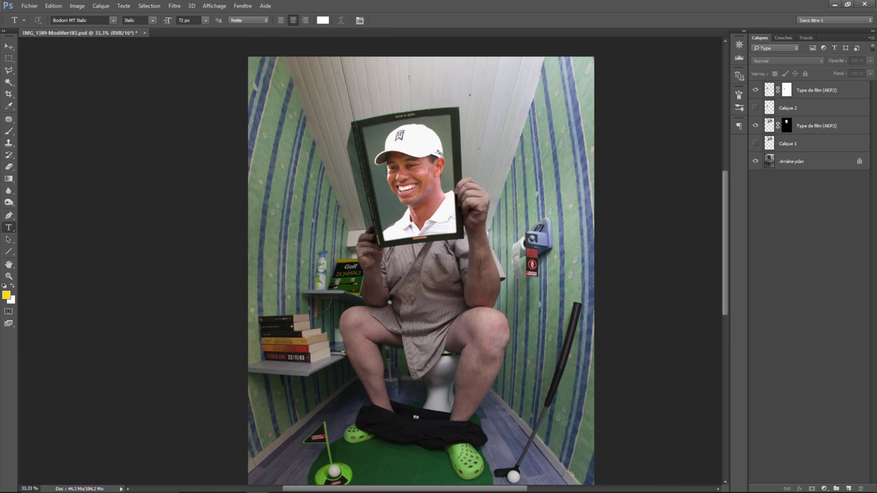
- Type 'Tiger Woods Secrets' on the book cover and shift it up and right
click(392, 152)
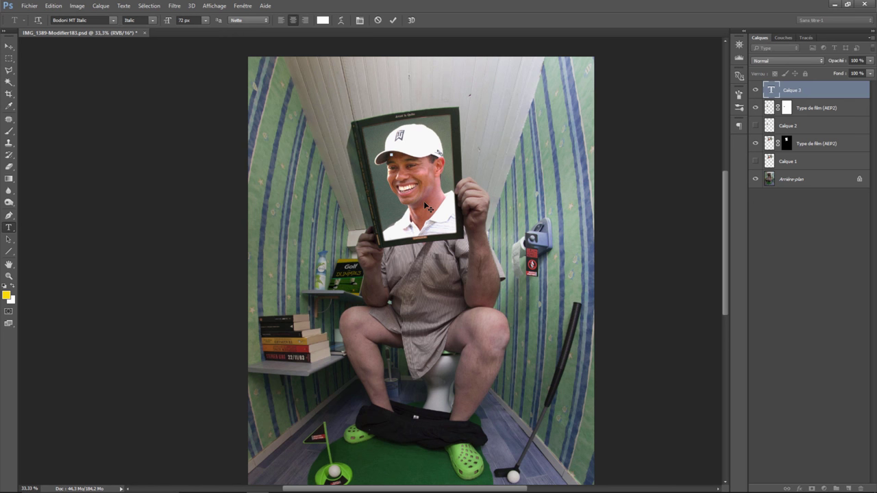
text(Tiger)
text( Woods )
text(Secr)
text(ets)
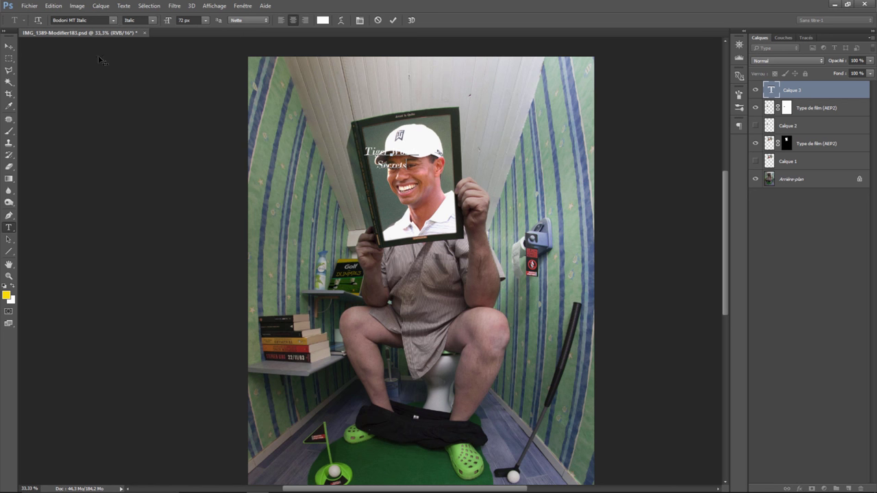
click(8, 46)
drag(402, 169, 417, 159)
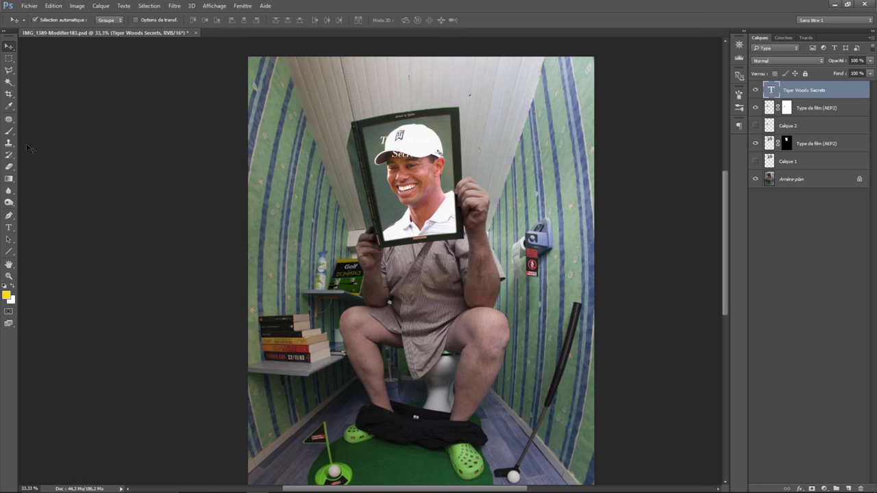
- Select the whole title text and set its colour to black
click(9, 227)
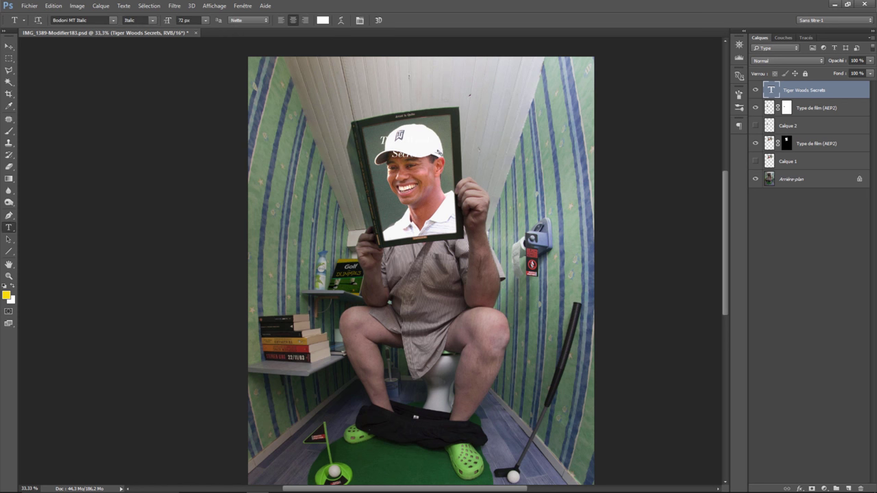
drag(381, 137, 422, 156)
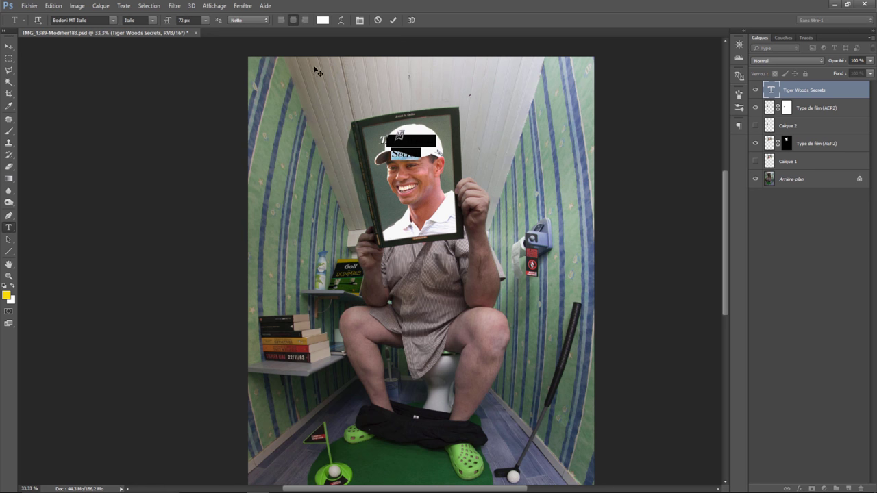
click(322, 20)
drag(602, 327, 700, 427)
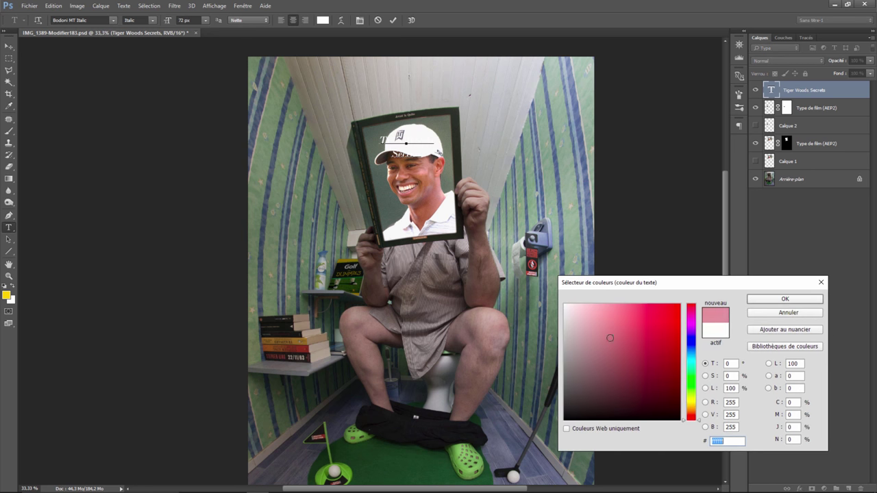
click(785, 300)
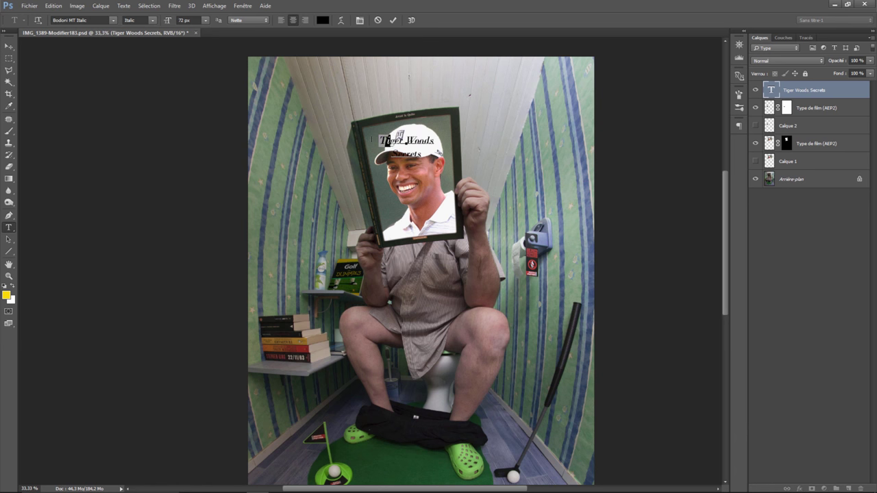
click(322, 20)
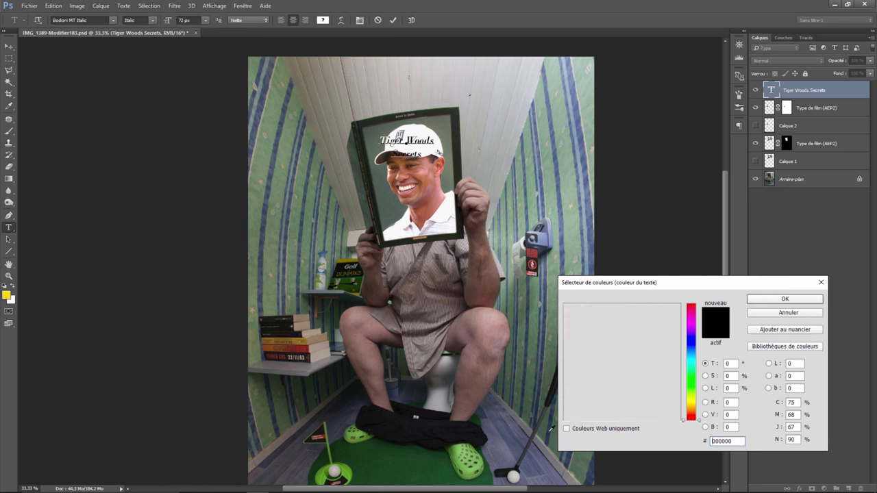
click(786, 299)
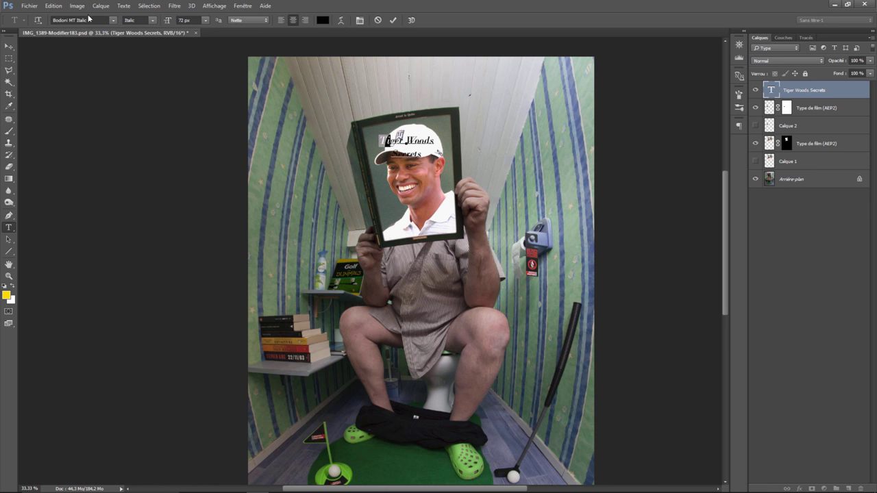
click(53, 6)
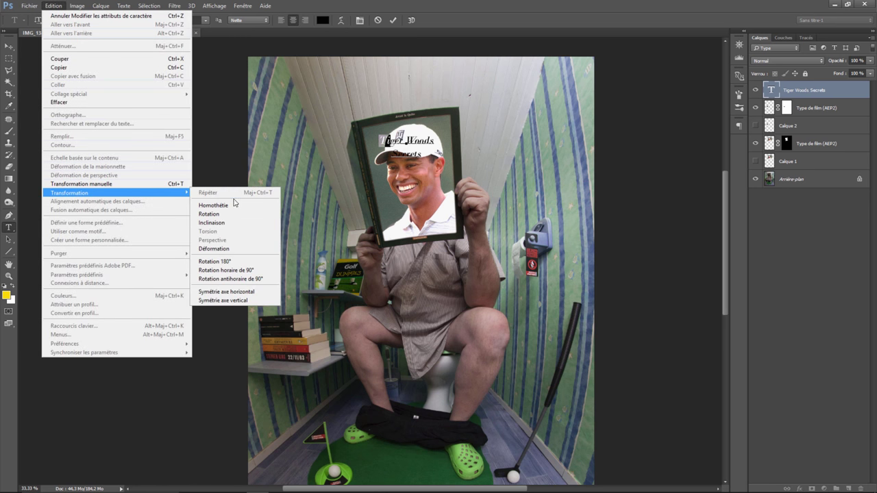
- Rotate the title to tilt it about -7.3° and apply the rotation
click(233, 213)
drag(379, 136, 373, 140)
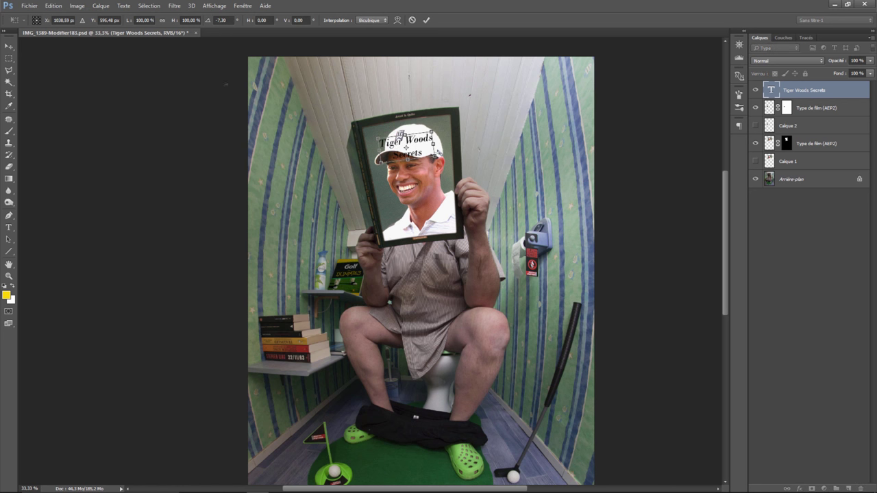
click(8, 228)
click(399, 189)
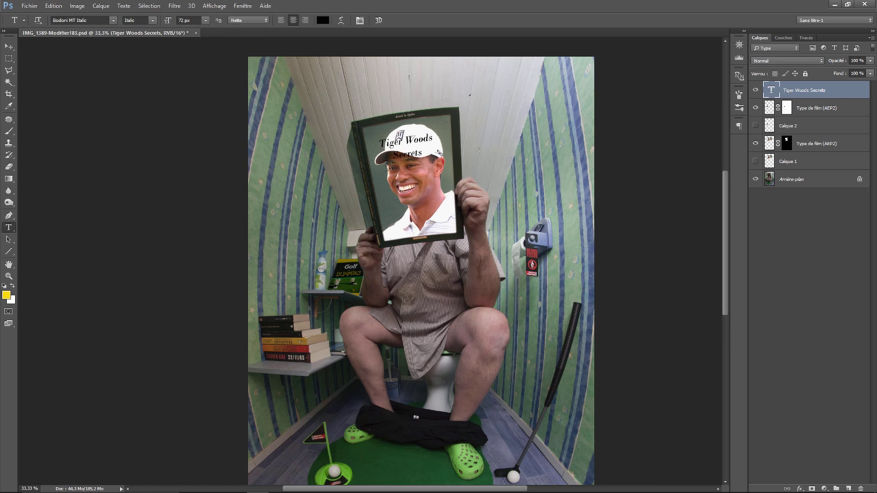
- Enlarge the title text to 100 px
drag(378, 137, 436, 159)
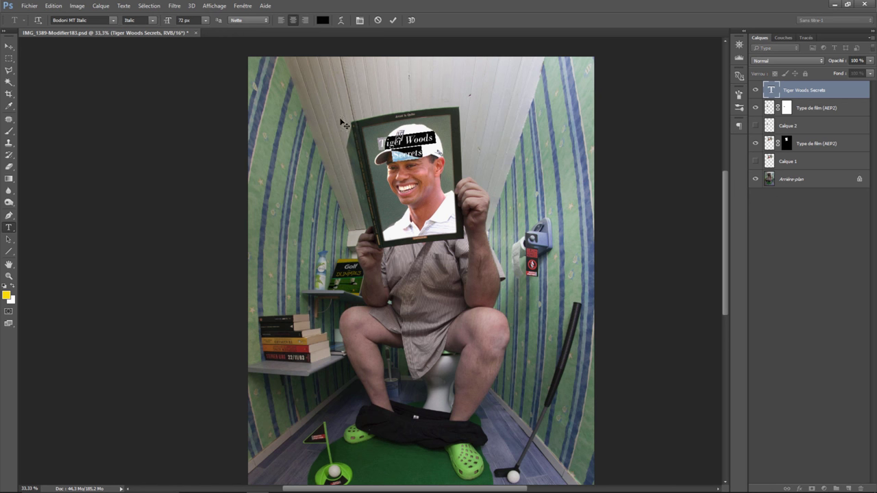
click(185, 19)
text(100)
key(Return)
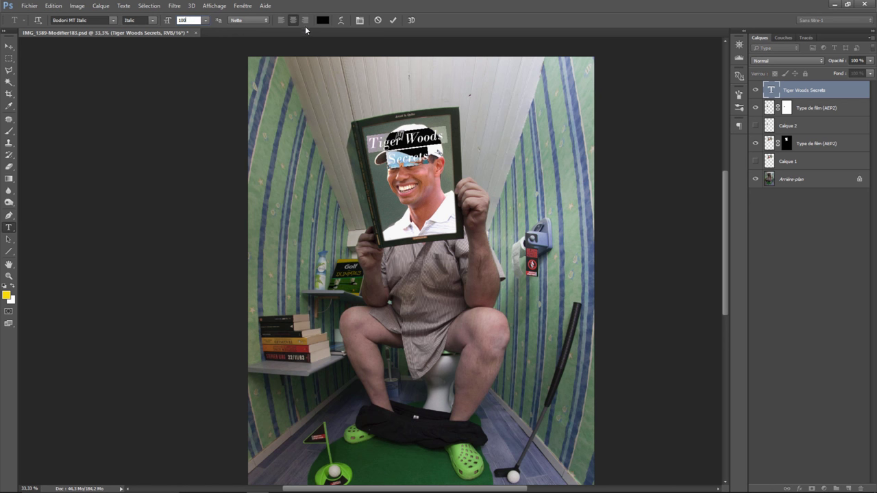
click(340, 20)
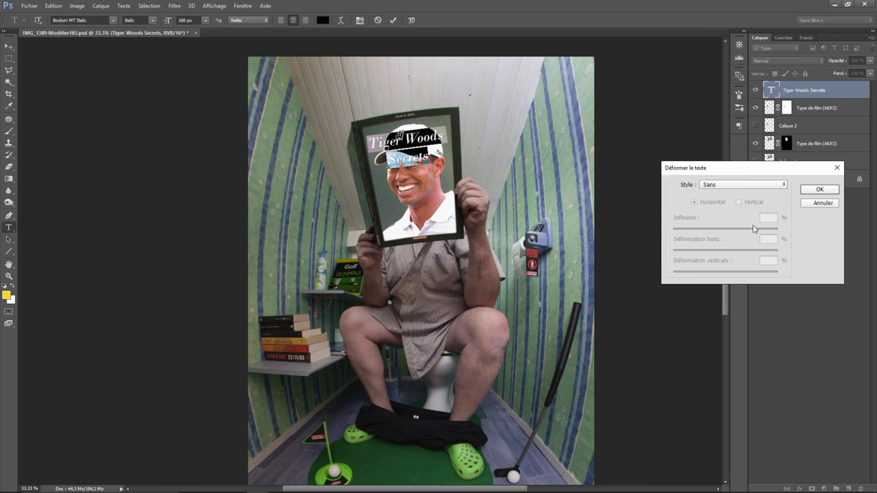
- Apply an Arc warp with reduced bend to the title and commit the text
click(771, 185)
click(729, 213)
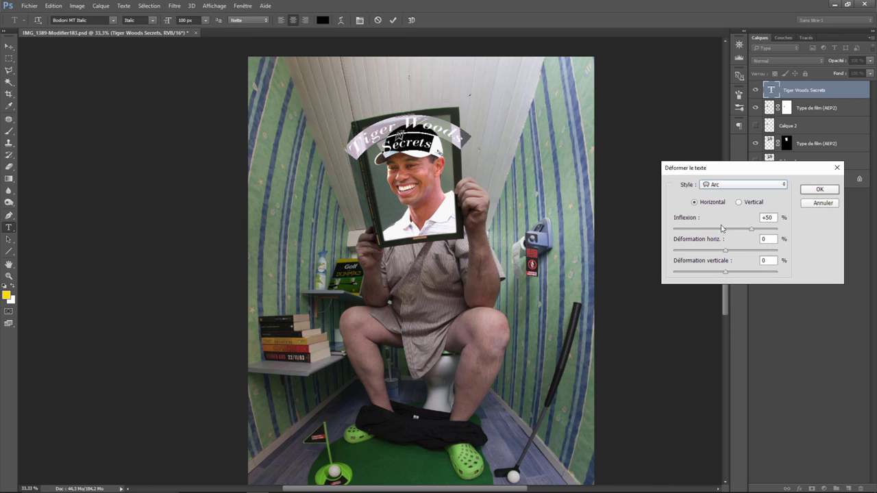
drag(752, 231, 730, 233)
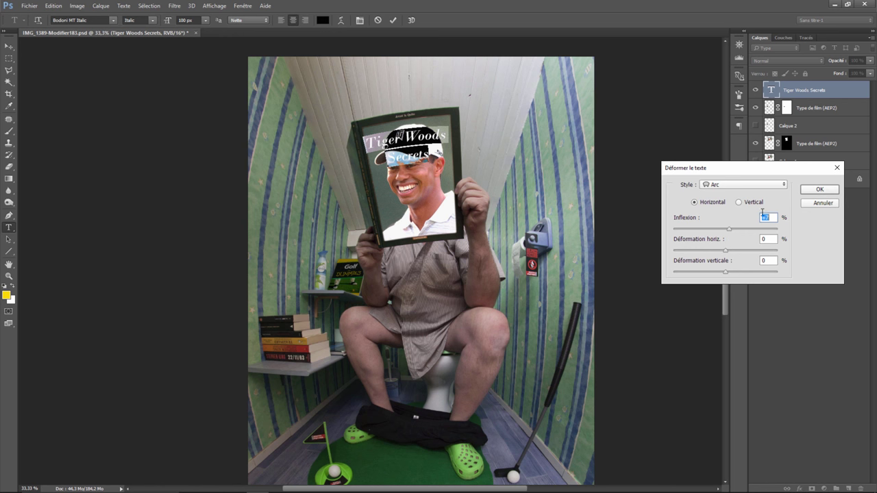
click(821, 190)
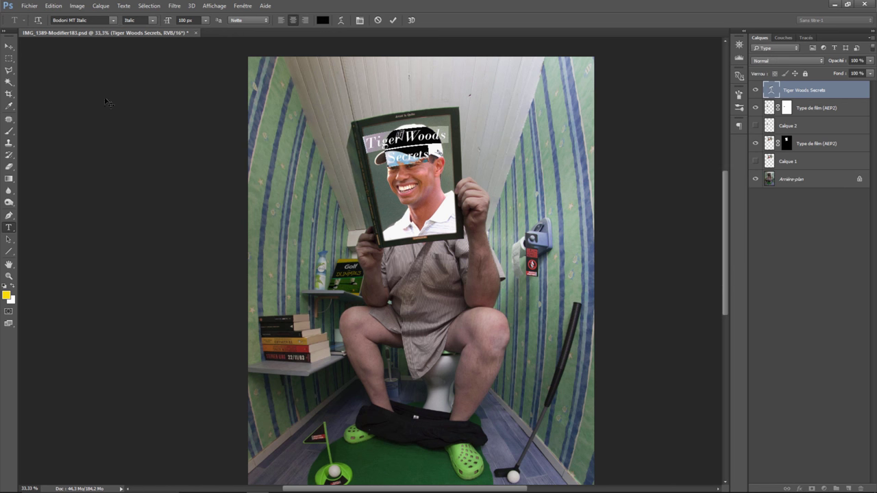
click(9, 46)
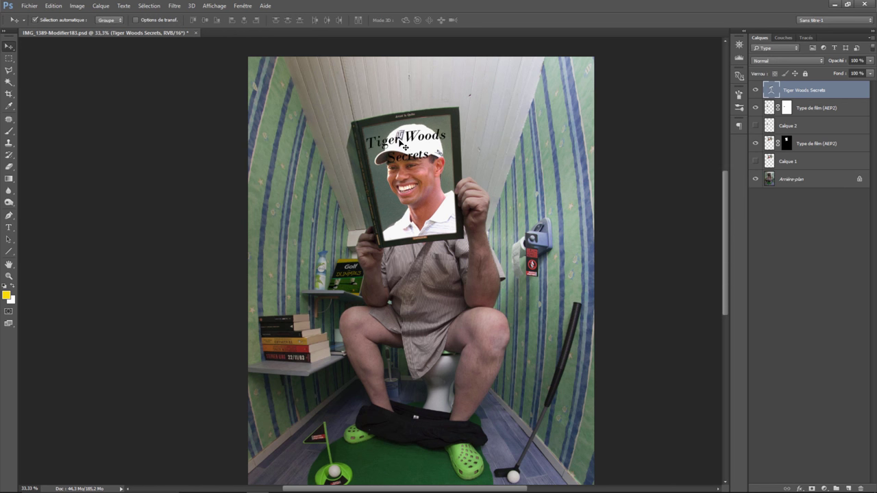
- Nudge the arched title slightly up, then zoom to 66.7% at the image top
drag(405, 146, 406, 142)
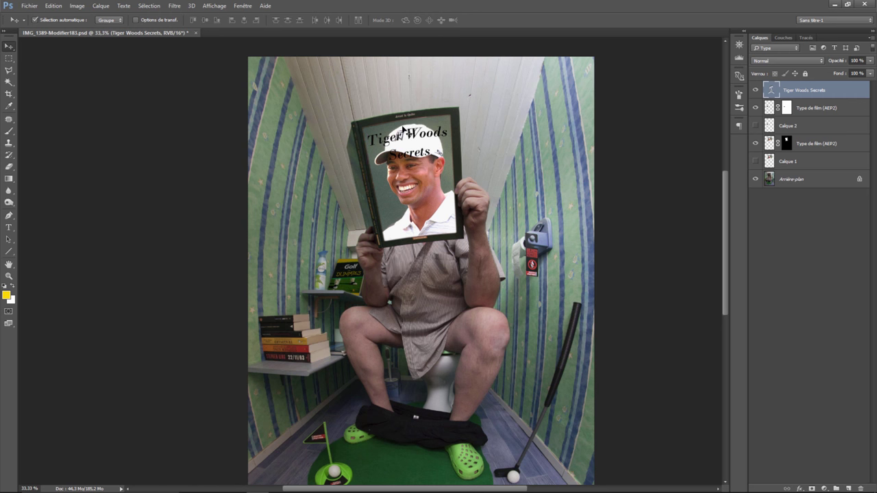
key(ctrl+plus)
key(ctrl+plus)
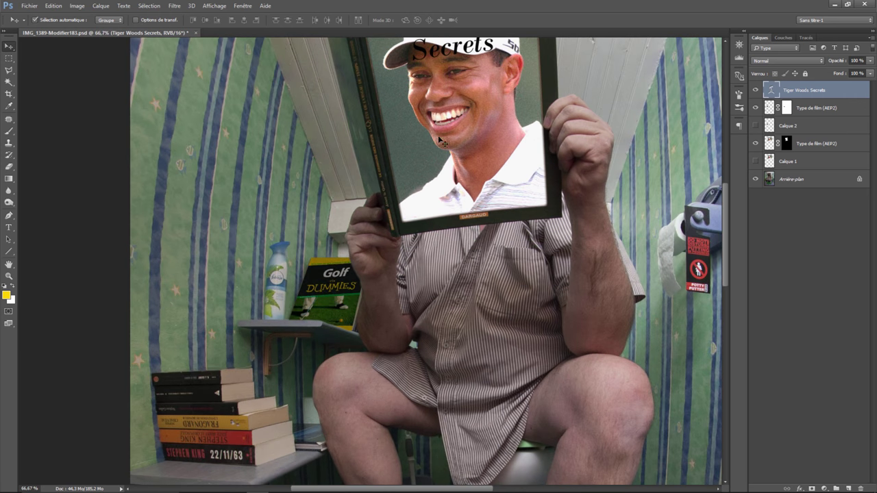
scroll(724, 194, up, 5)
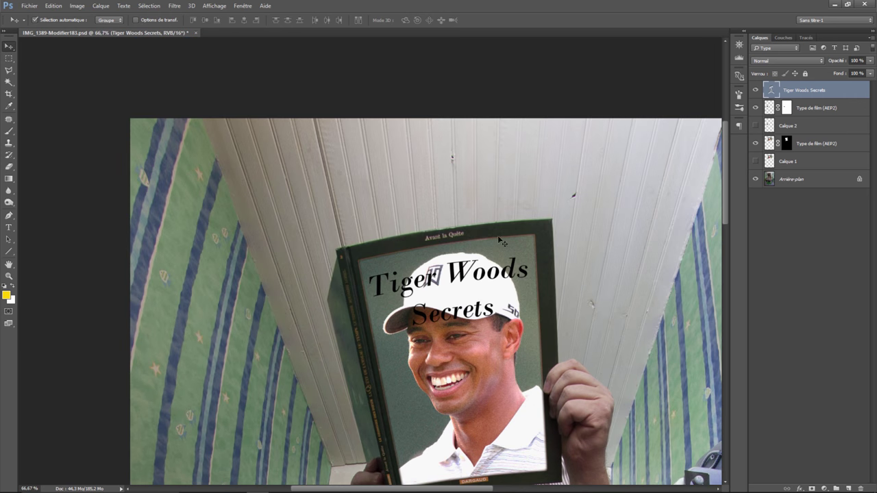
click(9, 145)
click(797, 181)
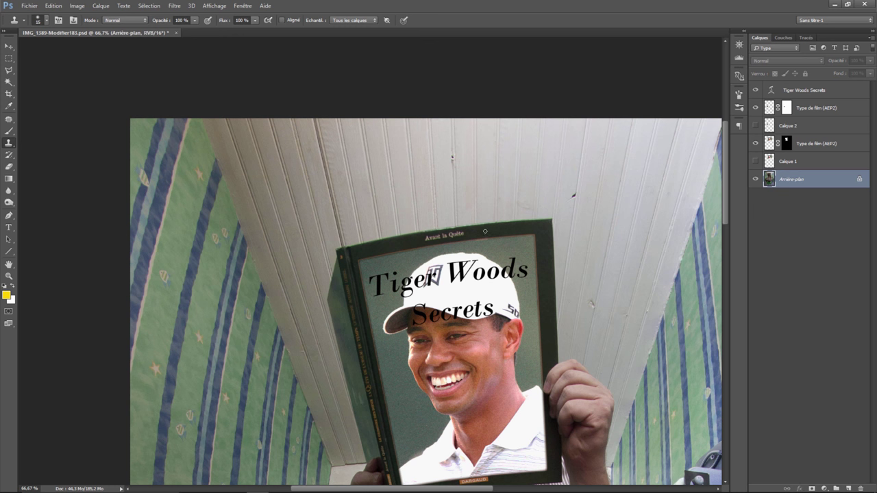
- Set a 15 px soft brush and clone out 'Quête' on the book's top edge
right_click(494, 231)
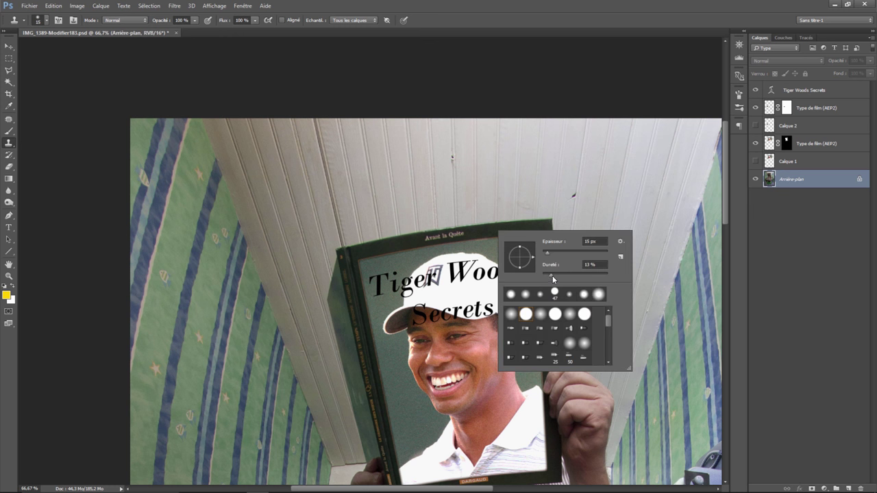
click(490, 233)
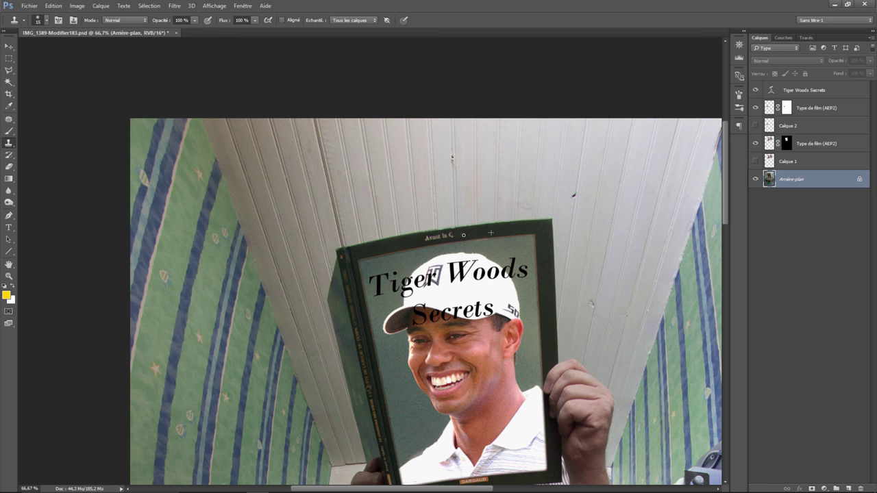
drag(455, 236, 451, 235)
drag(723, 225, 722, 320)
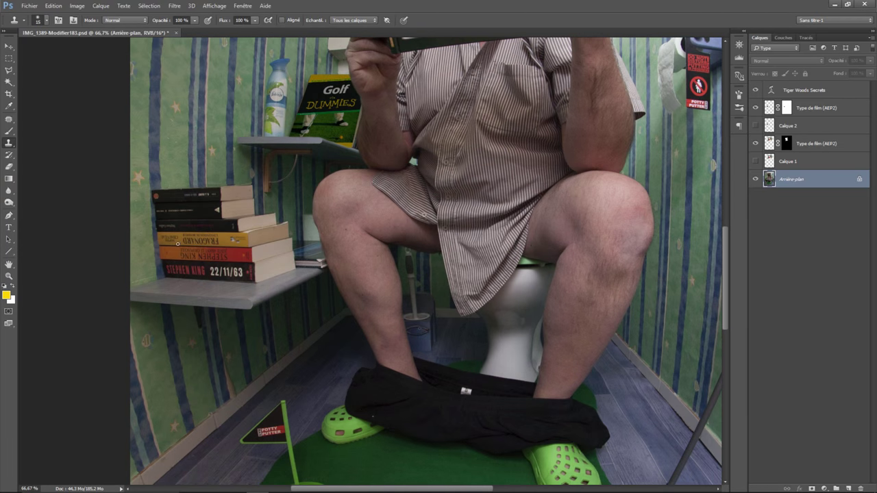
drag(723, 240, 723, 152)
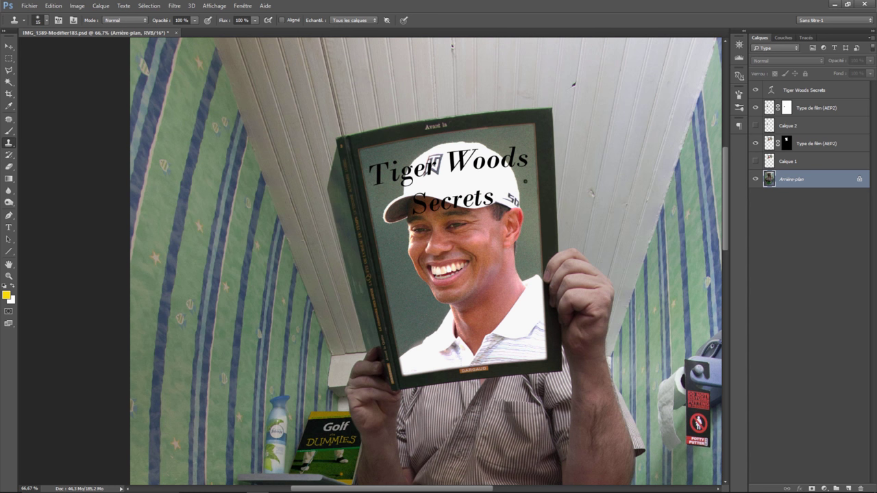